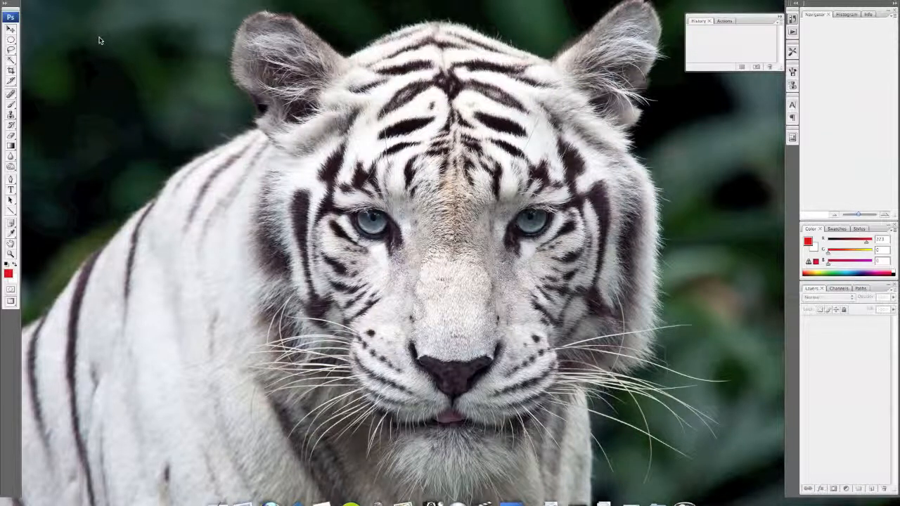
# Create a 1920 × 1080 pixel document from the Film & Video HDTV 1080p/29.97 preset with transparent background contents
pyautogui.click(74, 0)
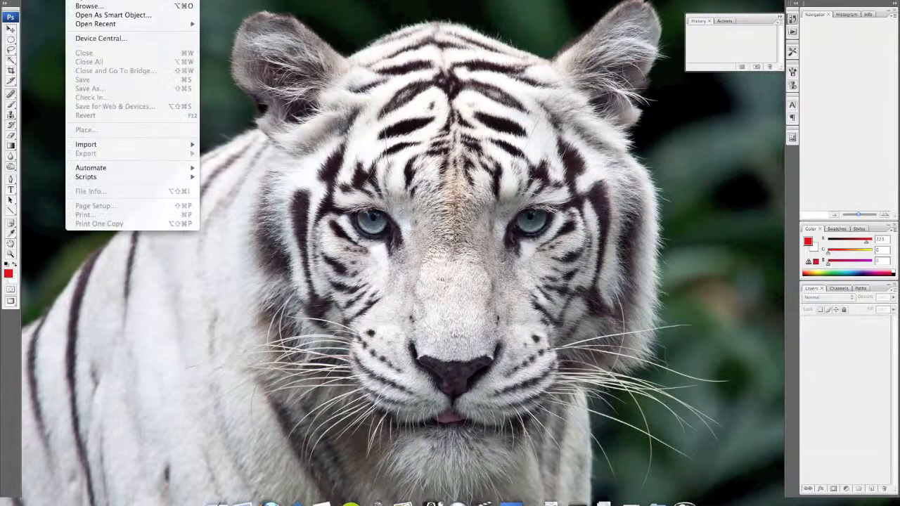
pyautogui.click(84, 0)
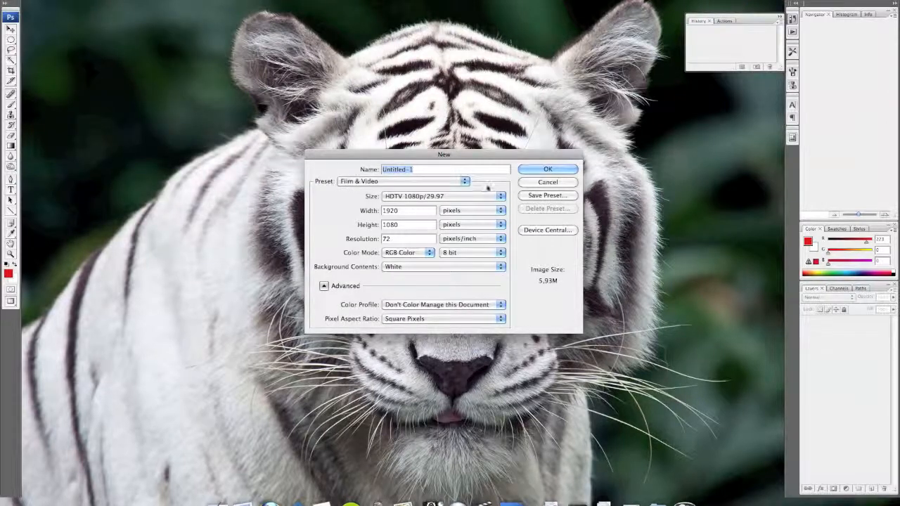
pyautogui.click(443, 182)
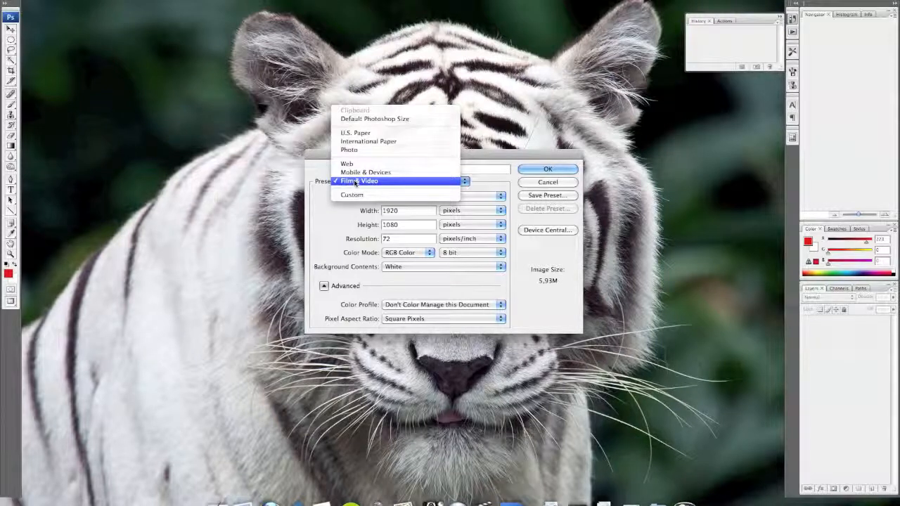
pyautogui.click(357, 181)
pyautogui.click(497, 196)
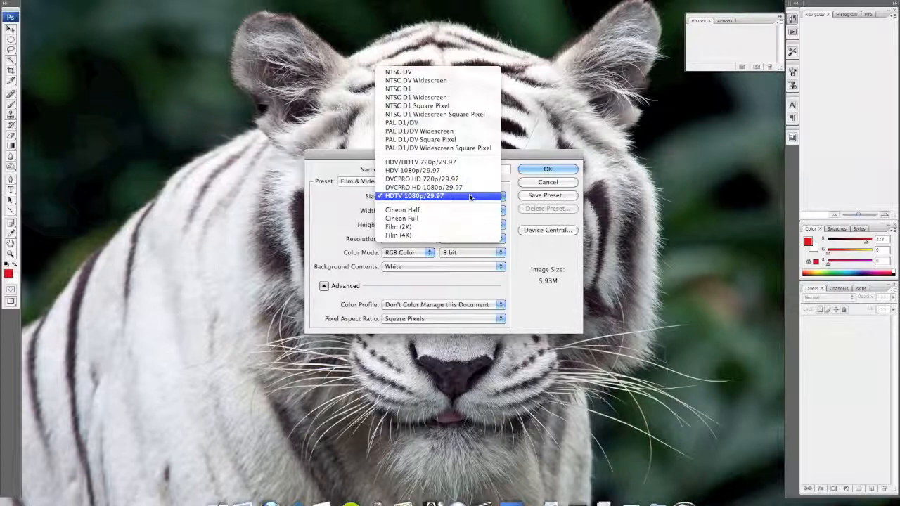
pyautogui.click(467, 197)
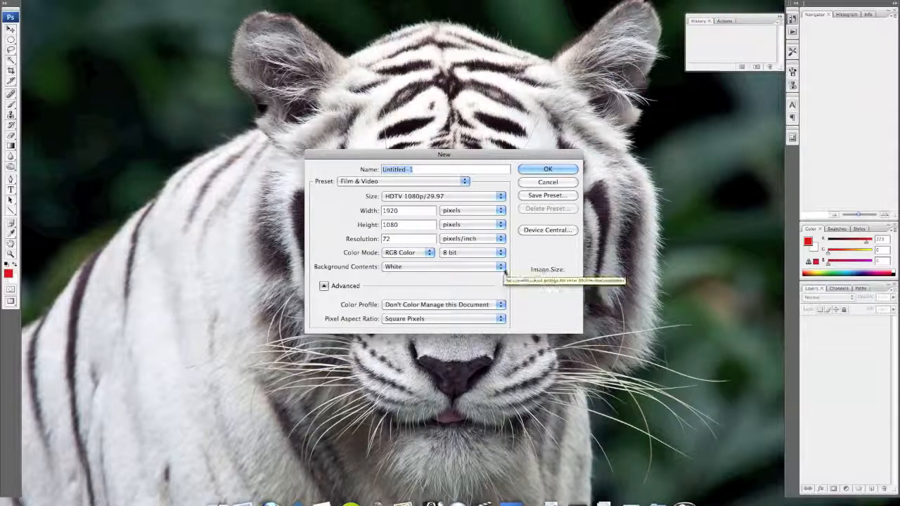
pyautogui.click(397, 267)
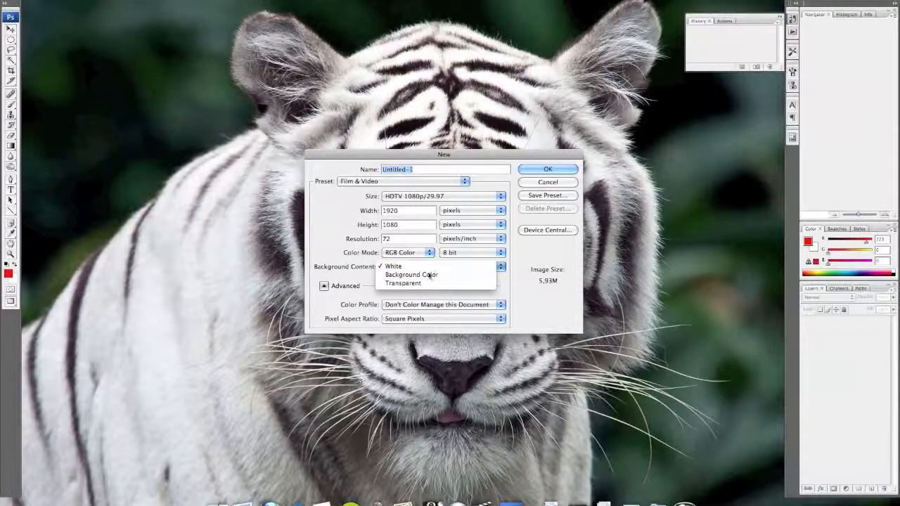
pyautogui.click(411, 283)
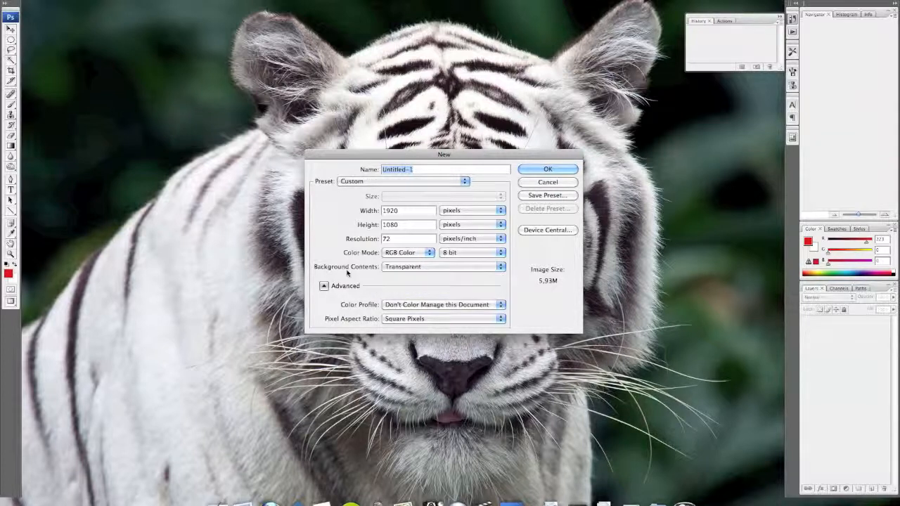
pyautogui.click(545, 170)
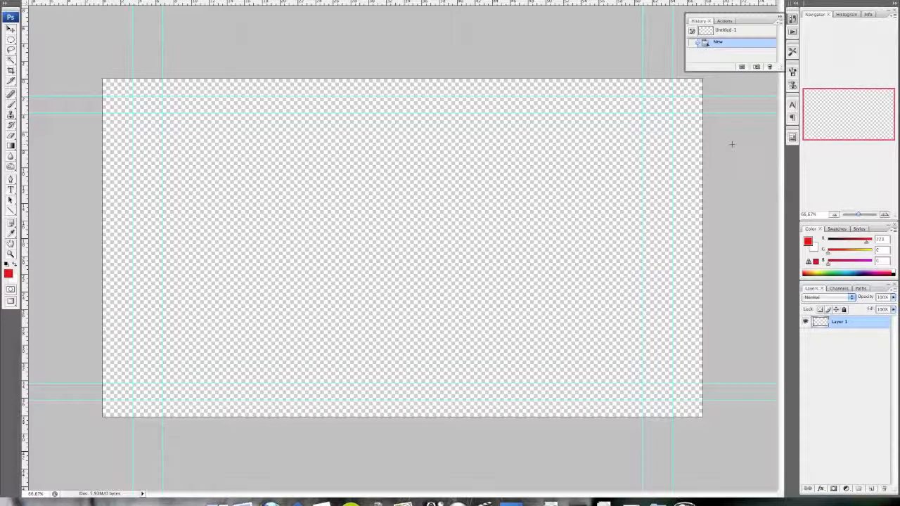
# Lock Layer 1 completely and add a new empty layer above it
pyautogui.click(843, 309)
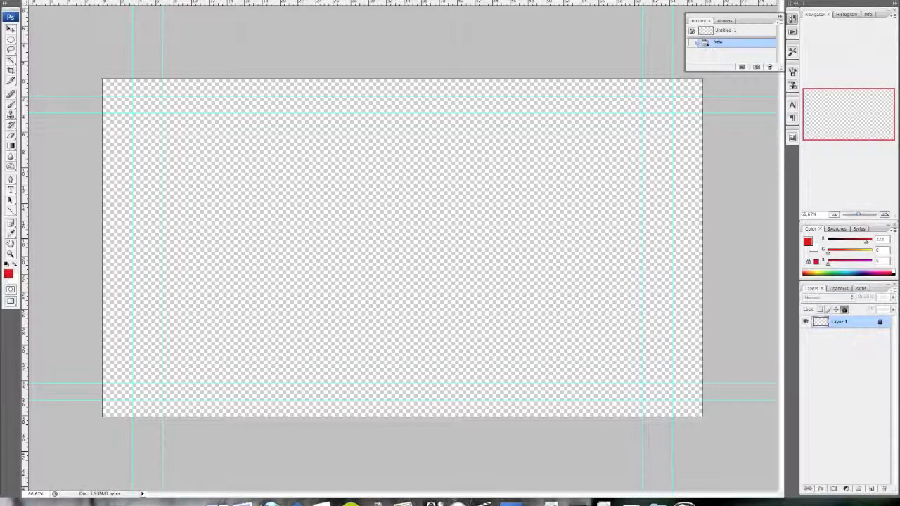
pyautogui.click(871, 489)
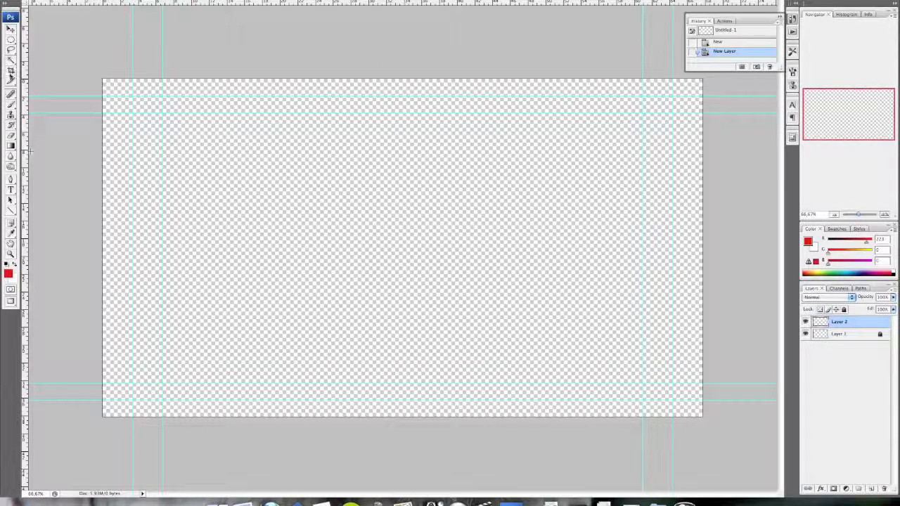
# Set the foreground colour to bright purple with RGB values 156, 0, 255
pyautogui.click(8, 273)
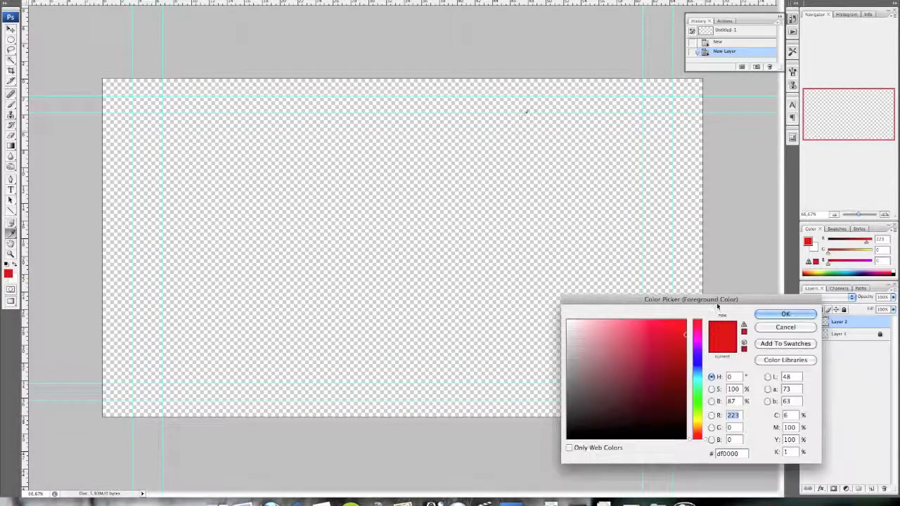
pyautogui.moveTo(734, 299); pyautogui.dragTo(569, 169)
pyautogui.moveTo(533, 232); pyautogui.dragTo(523, 188)
pyautogui.click(616, 187)
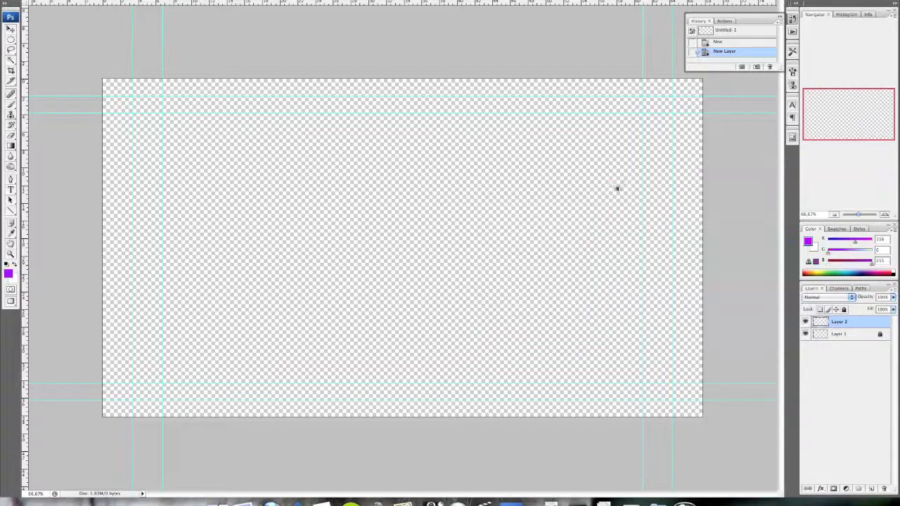
# Draw a wide rectangular marquee around the middle of the canvas, fill it with purple using the Paint Bucket, and deselect
pyautogui.moveTo(10, 40); pyautogui.dragTo(50, 36)
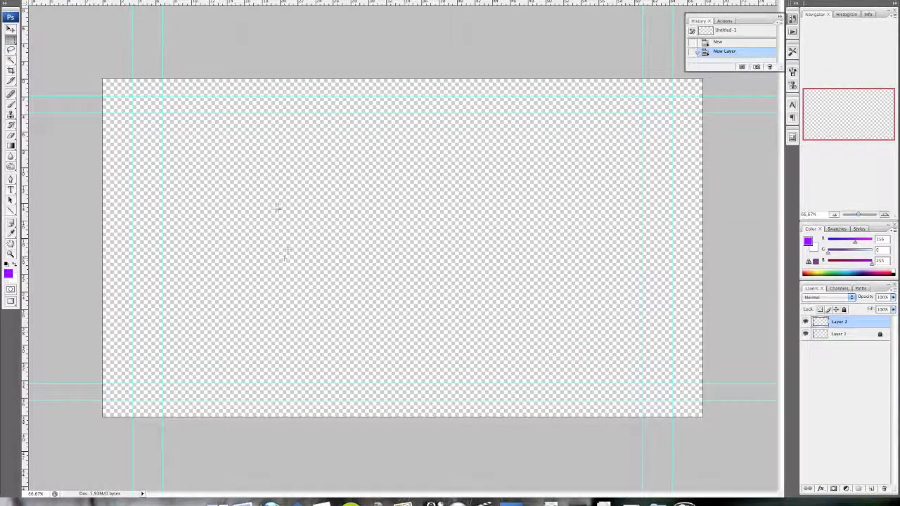
pyautogui.moveTo(258, 192); pyautogui.dragTo(544, 289)
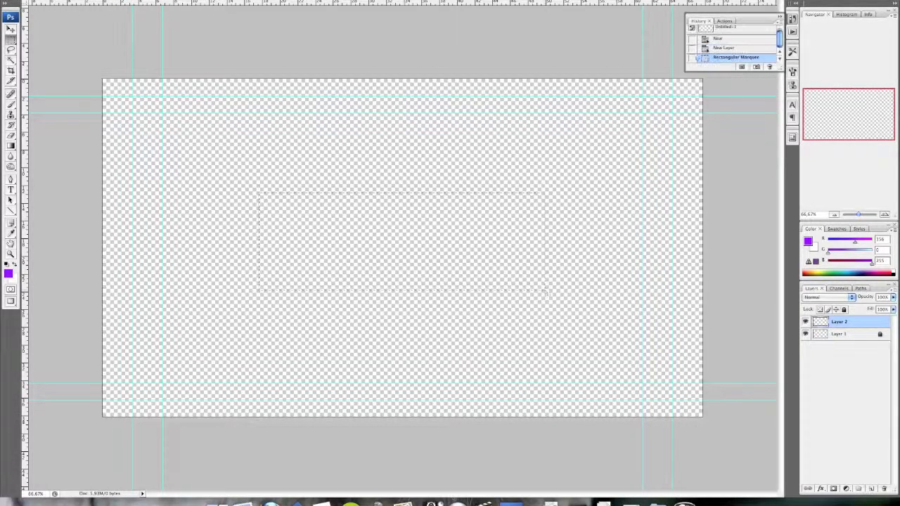
pyautogui.click(11, 135)
pyautogui.click(12, 136)
pyautogui.click(11, 145)
pyautogui.click(38, 144)
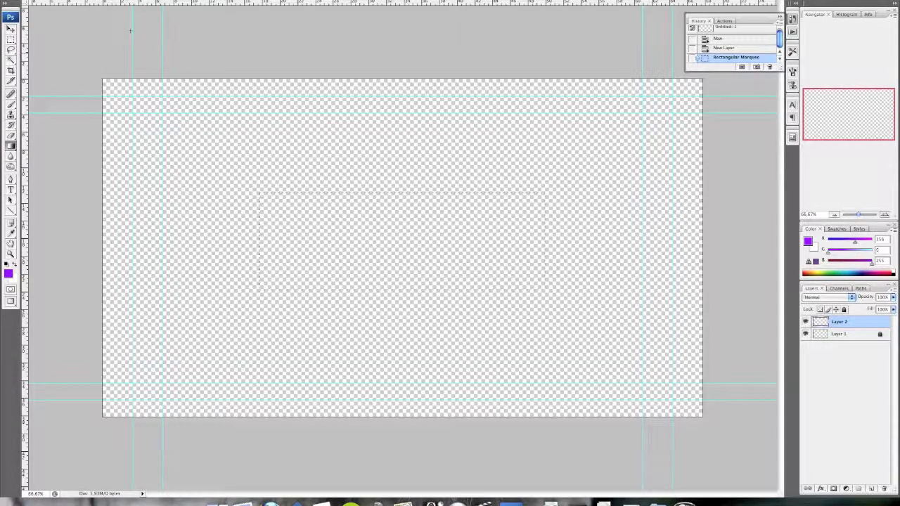
pyautogui.click(12, 146)
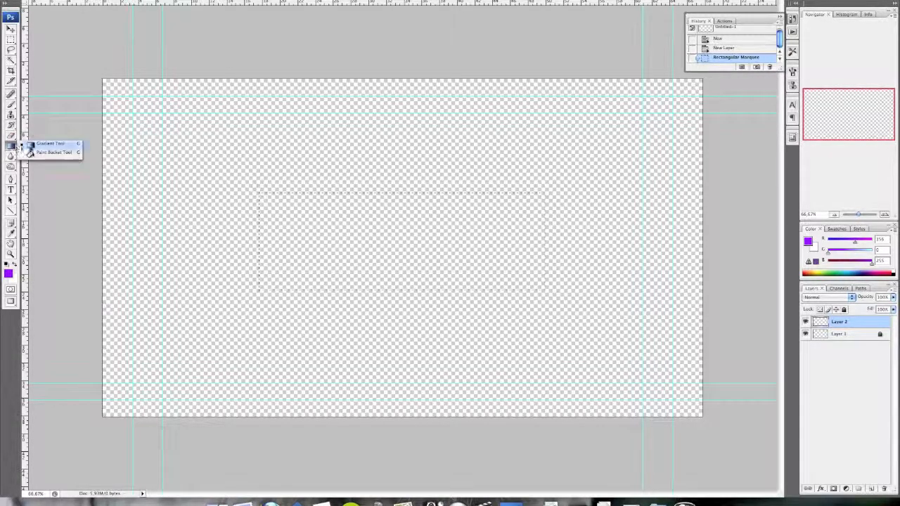
pyautogui.click(39, 152)
pyautogui.click(430, 252)
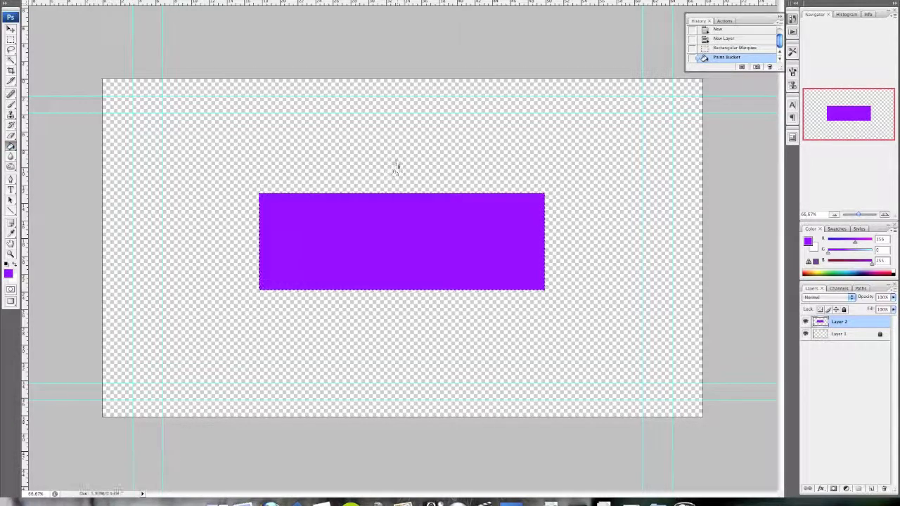
pyautogui.click(10, 41)
pyautogui.click(316, 169)
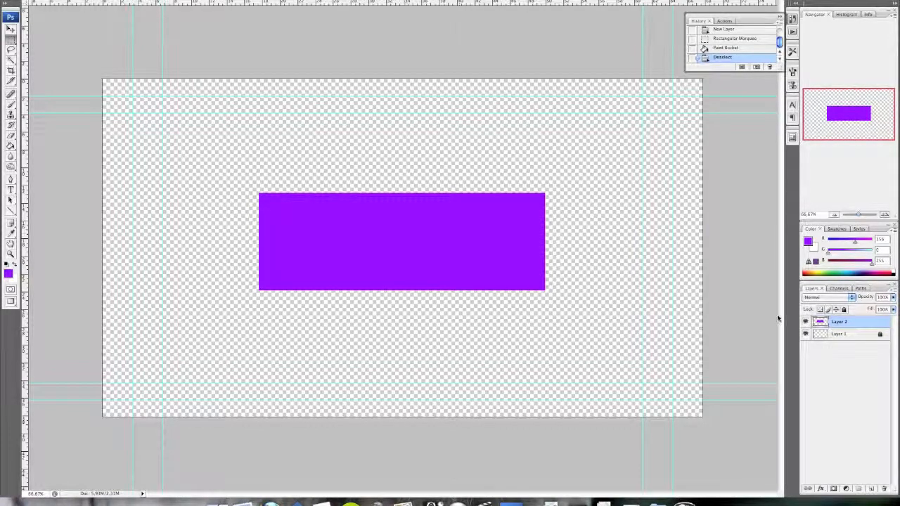
# Add a Bevel and Emboss effect to the purple rectangle's layer and slightly increase the bevel size
pyautogui.rightClick(848, 325)
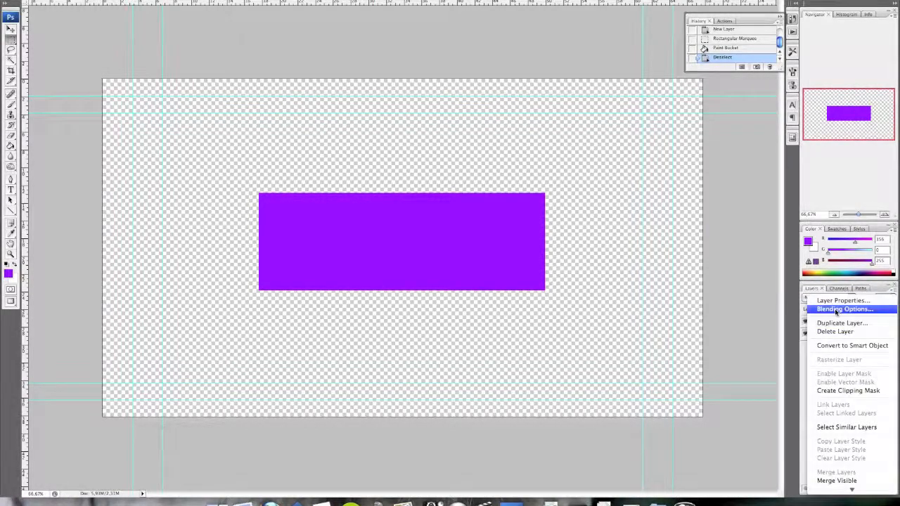
pyautogui.click(836, 312)
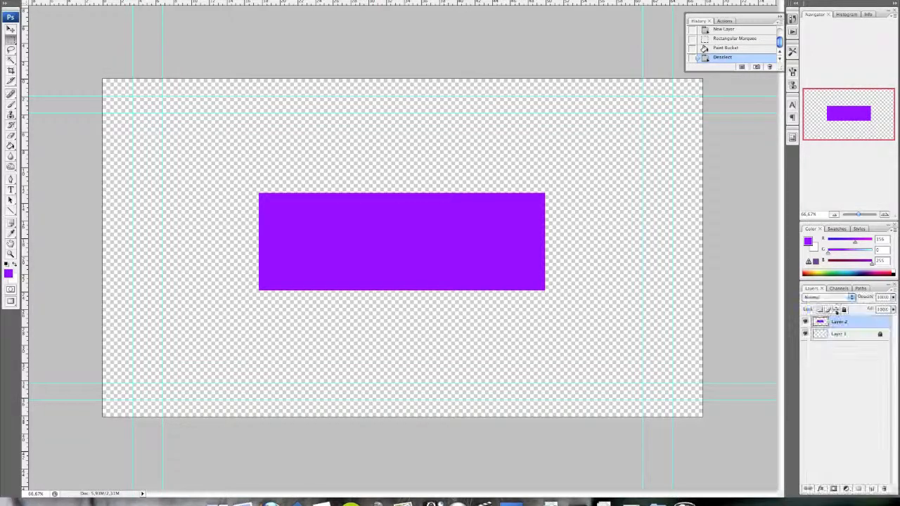
pyautogui.moveTo(641, 259); pyautogui.dragTo(618, 202)
pyautogui.click(529, 266)
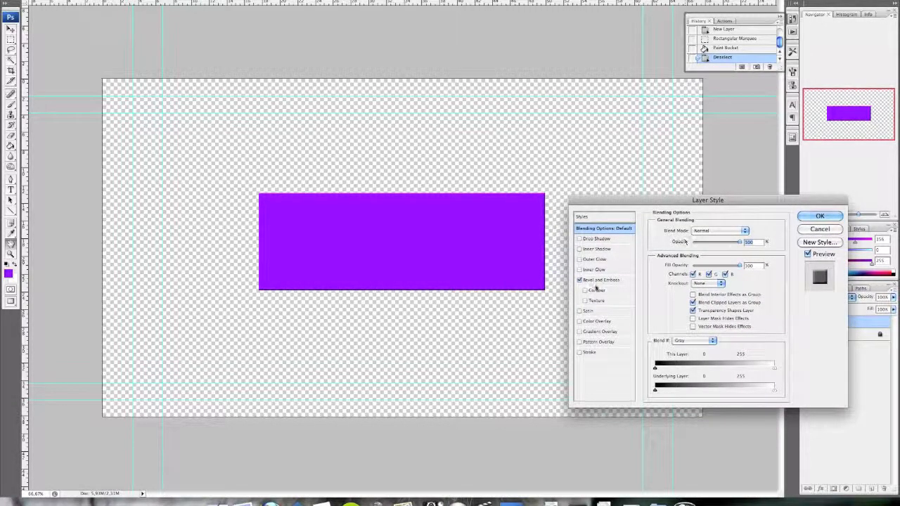
pyautogui.click(599, 280)
pyautogui.moveTo(691, 273); pyautogui.dragTo(693, 275)
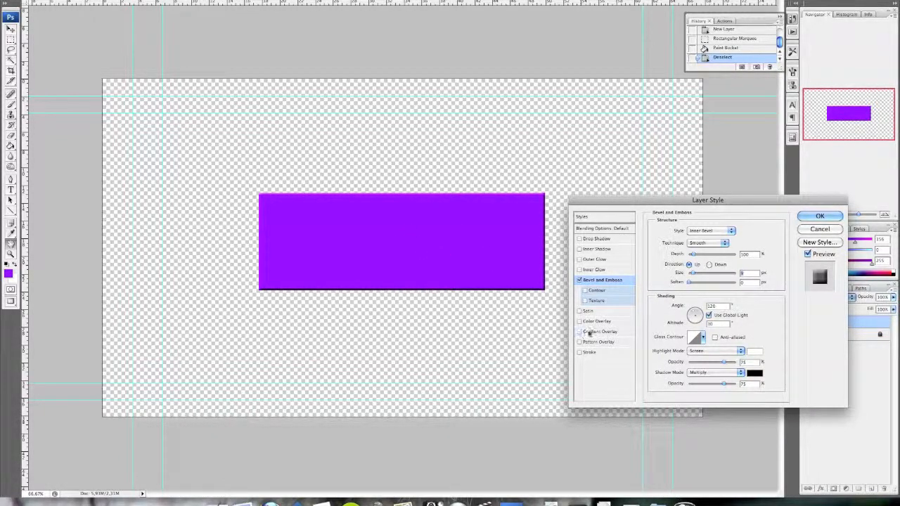
# Apply a Gradient Overlay to the rectangle, running from the bright purple to a darker purple at a -45° angle
pyautogui.click(588, 332)
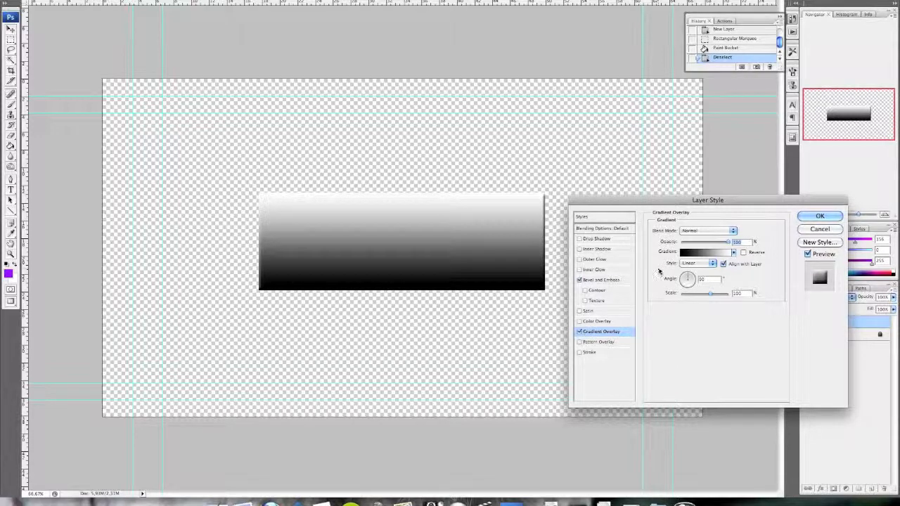
pyautogui.click(694, 251)
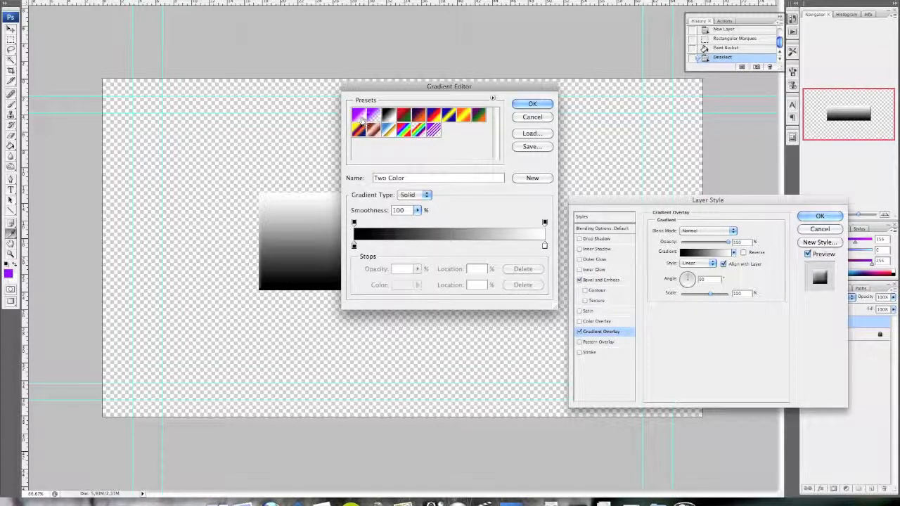
pyautogui.click(360, 114)
pyautogui.doubleClick(544, 246)
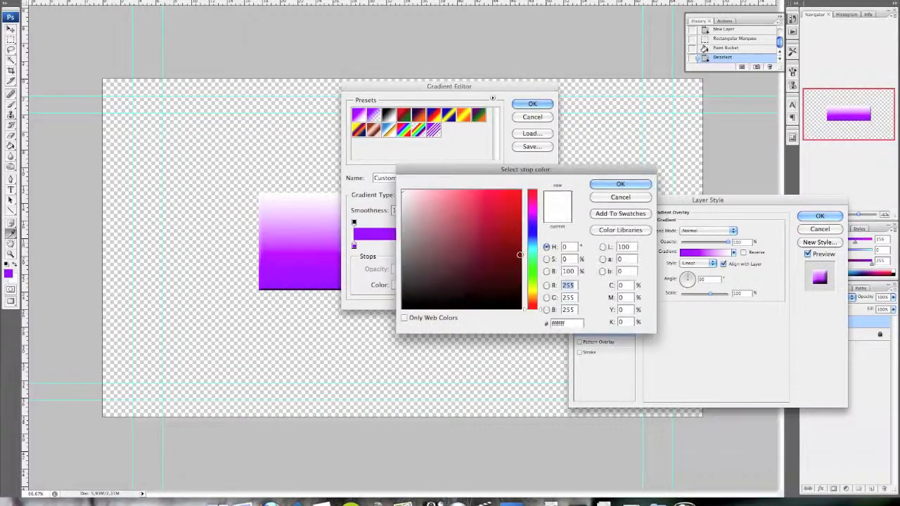
pyautogui.click(297, 285)
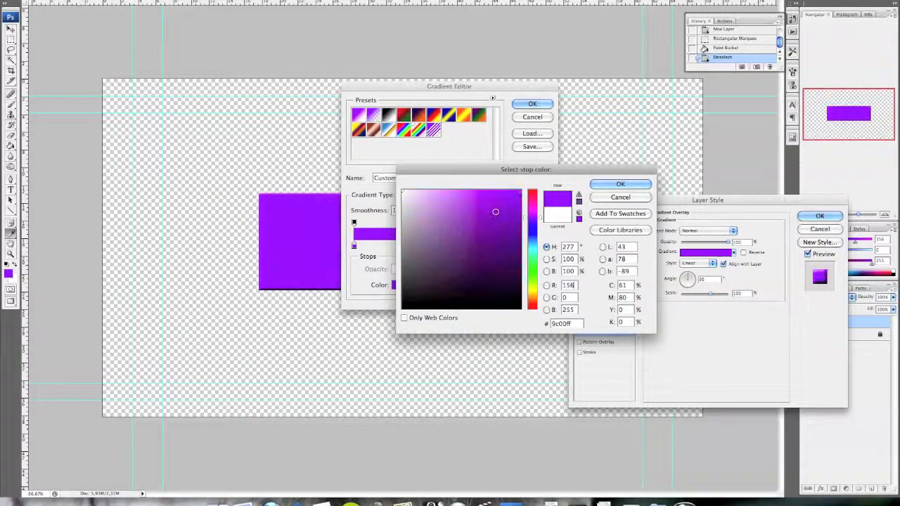
pyautogui.moveTo(520, 206); pyautogui.dragTo(520, 217)
pyautogui.click(620, 183)
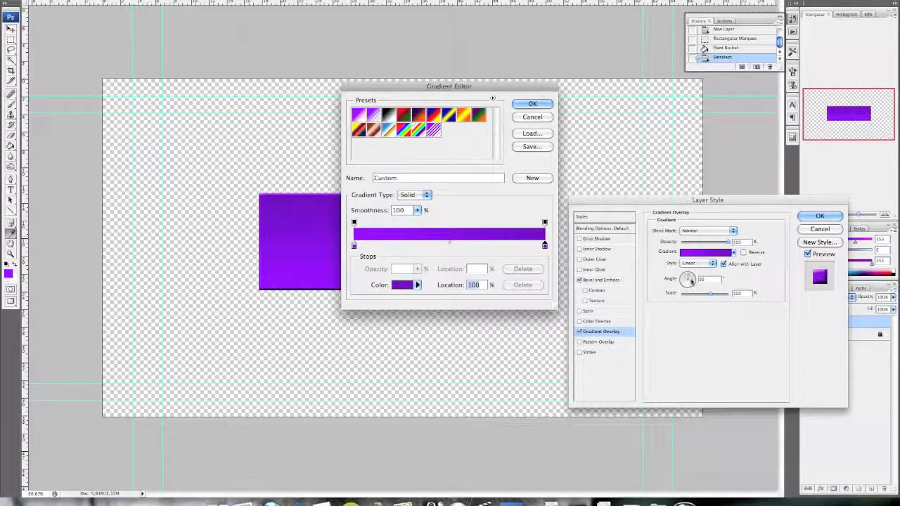
pyautogui.press('Return')
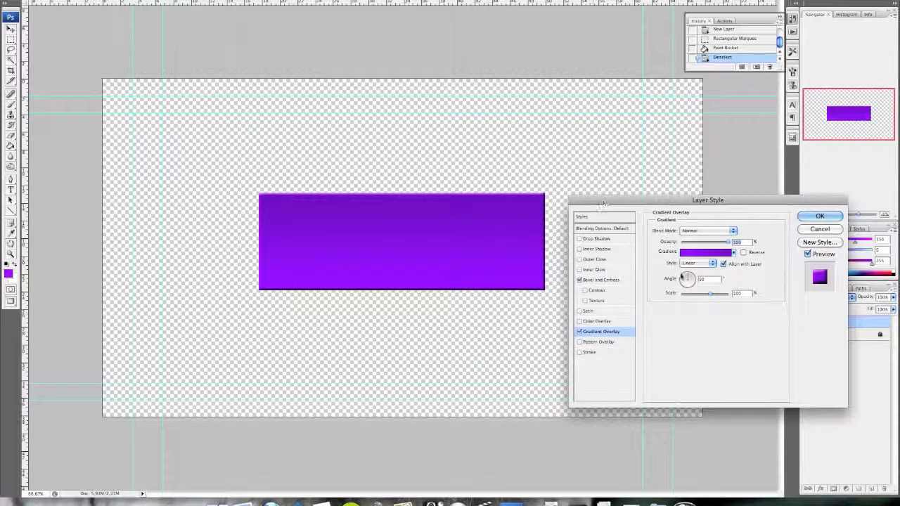
pyautogui.click(690, 282)
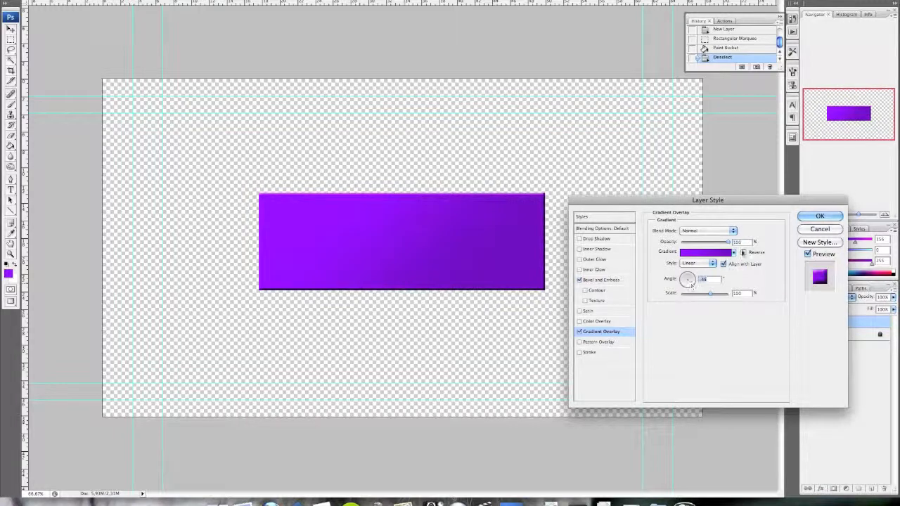
pyautogui.click(819, 216)
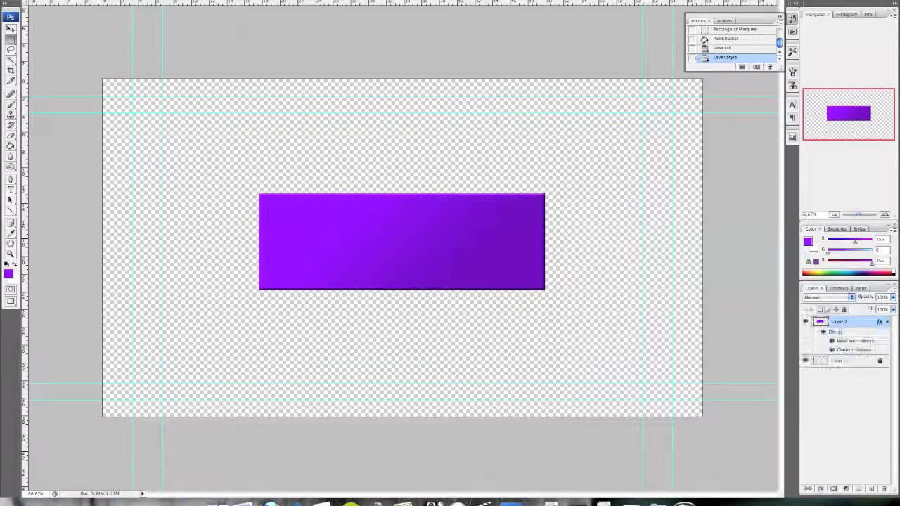
# Add a new layer, swap the foreground and background colours, and enter the text "Noticias" on the purple rectangle
pyautogui.click(871, 488)
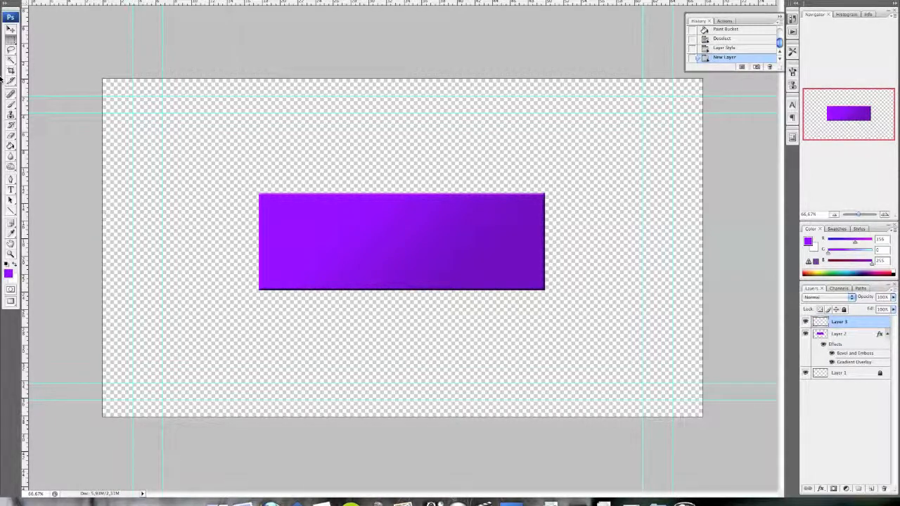
pyautogui.click(15, 264)
pyautogui.click(11, 188)
pyautogui.click(303, 251)
pyautogui.write('ASDASD')
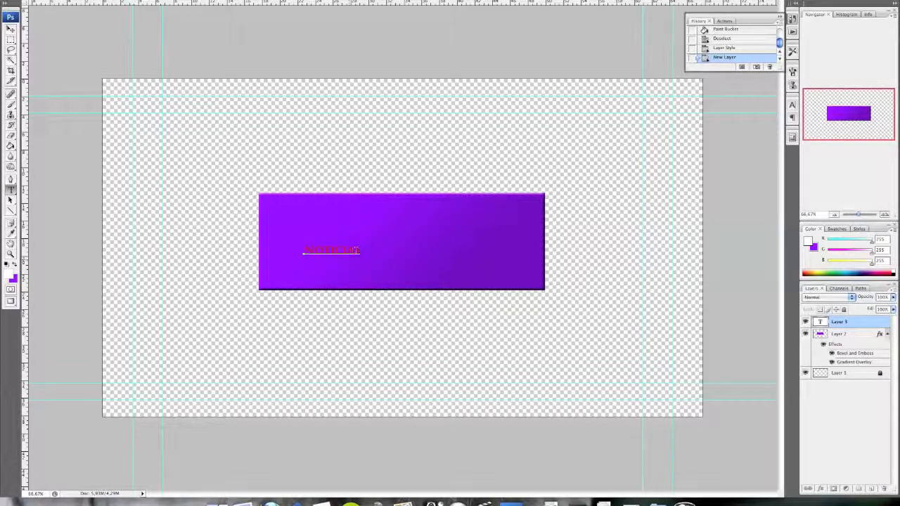
# Change the colour of the "Noticias" text to white (ffffff) and commit the text
pyautogui.moveTo(362, 251); pyautogui.dragTo(281, 247)
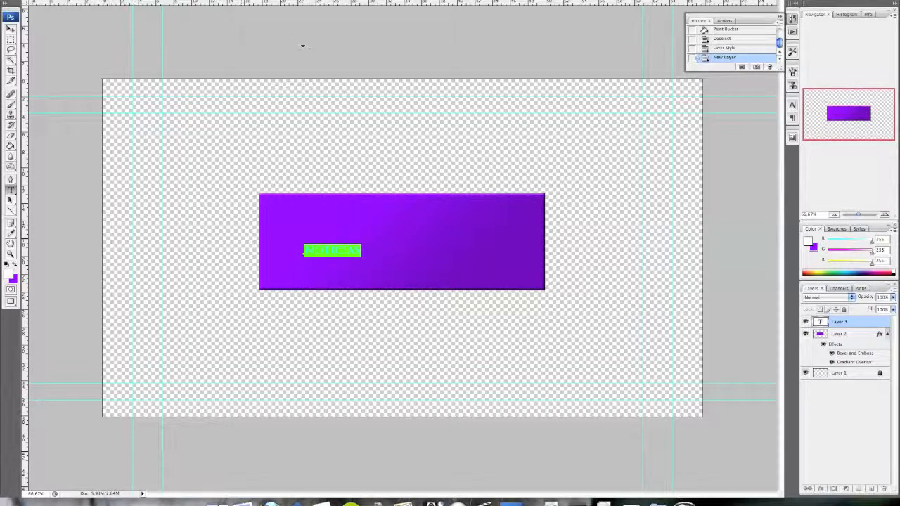
pyautogui.click(311, 2)
pyautogui.moveTo(454, 253); pyautogui.dragTo(402, 189)
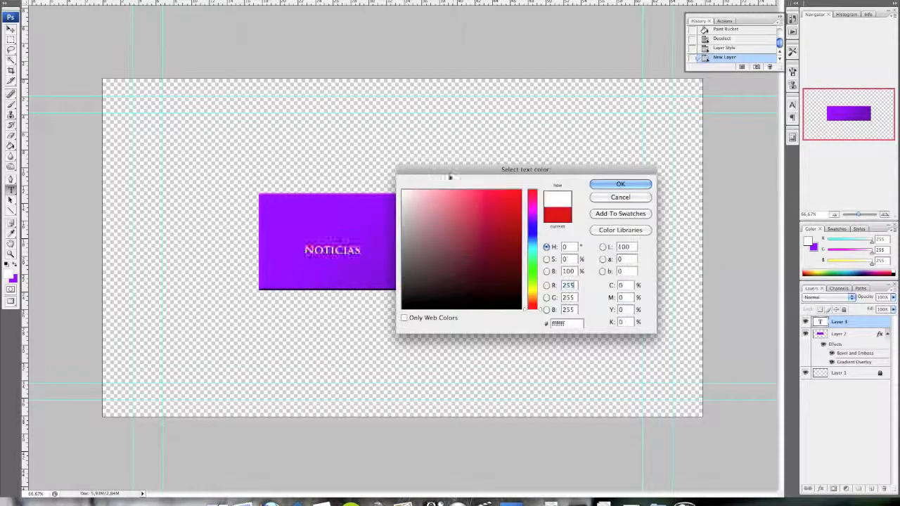
pyautogui.click(618, 185)
pyautogui.click(393, 4)
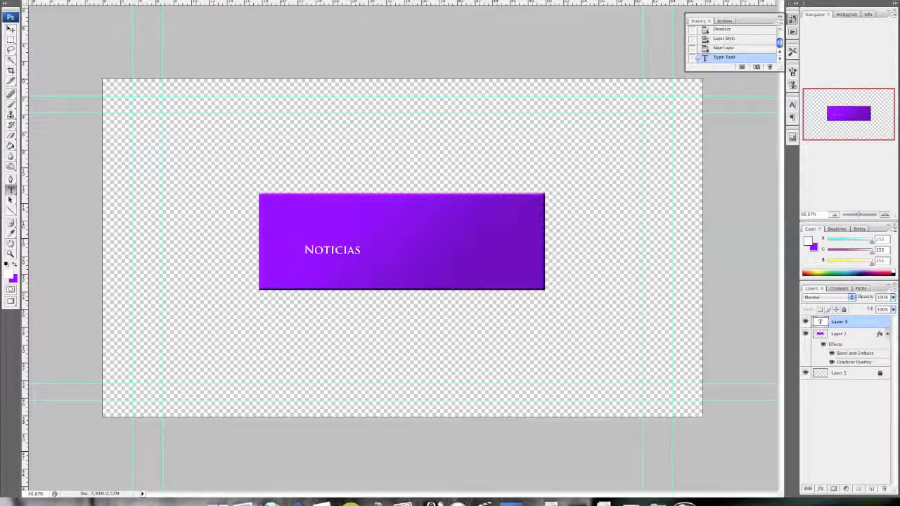
# Enlarge the "Noticias" text with Free Transform until it extends just past the rectangle's right edge
pyautogui.press('super+t')
pyautogui.moveTo(361, 248); pyautogui.dragTo(557, 178)
pyautogui.press('Return')
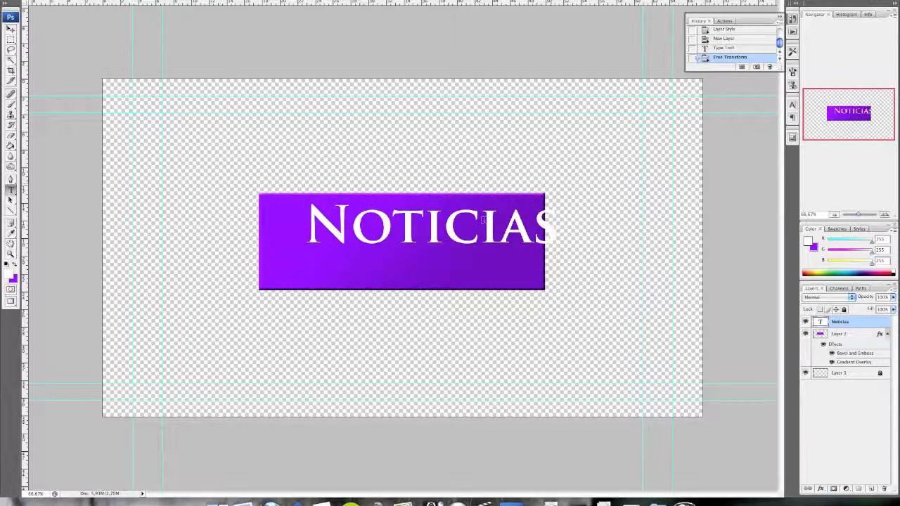
# Centre the "Noticias" text on the purple rectangle and apply a Bevel and Emboss effect to the text layer
pyautogui.press('v')
pyautogui.moveTo(385, 209); pyautogui.dragTo(383, 237)
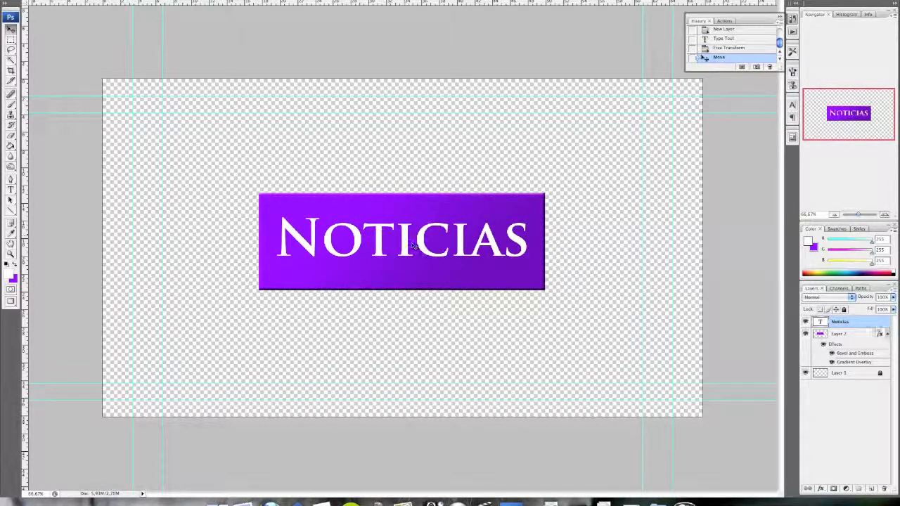
pyautogui.rightClick(845, 338)
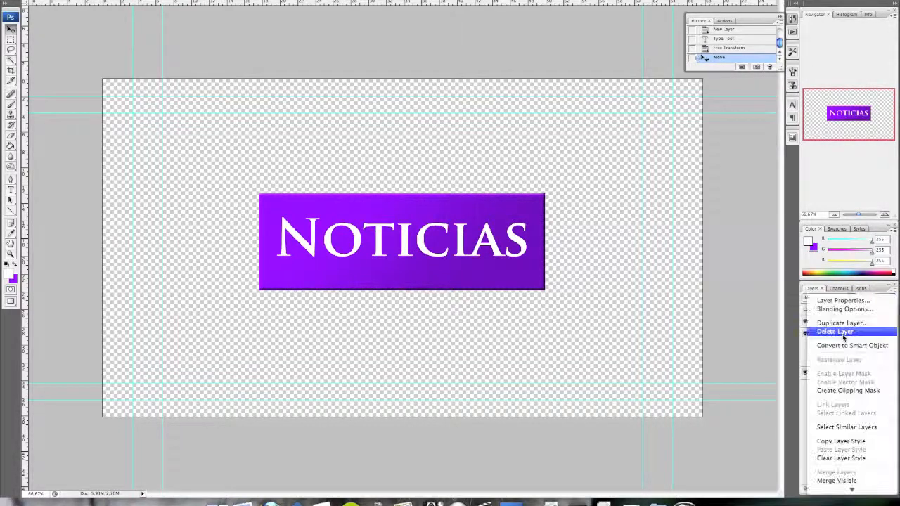
pyautogui.click(797, 341)
pyautogui.rightClick(845, 324)
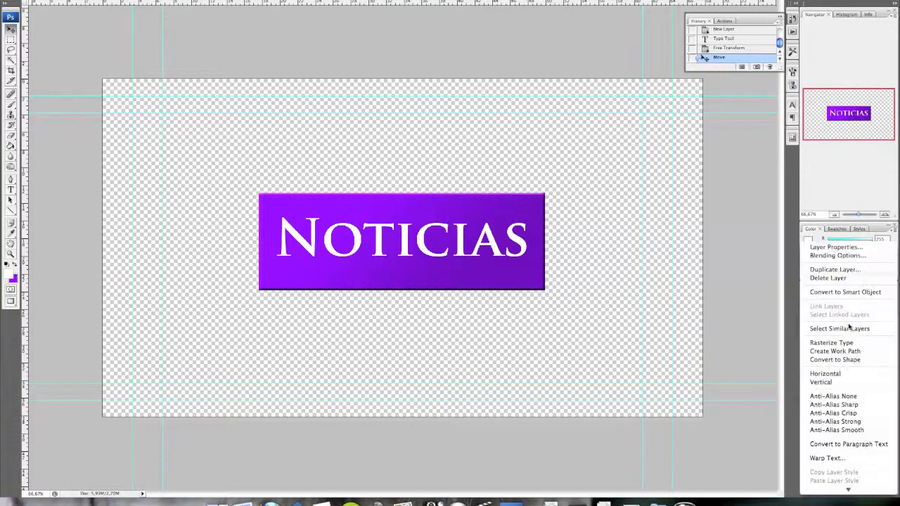
pyautogui.click(777, 262)
pyautogui.rightClick(835, 329)
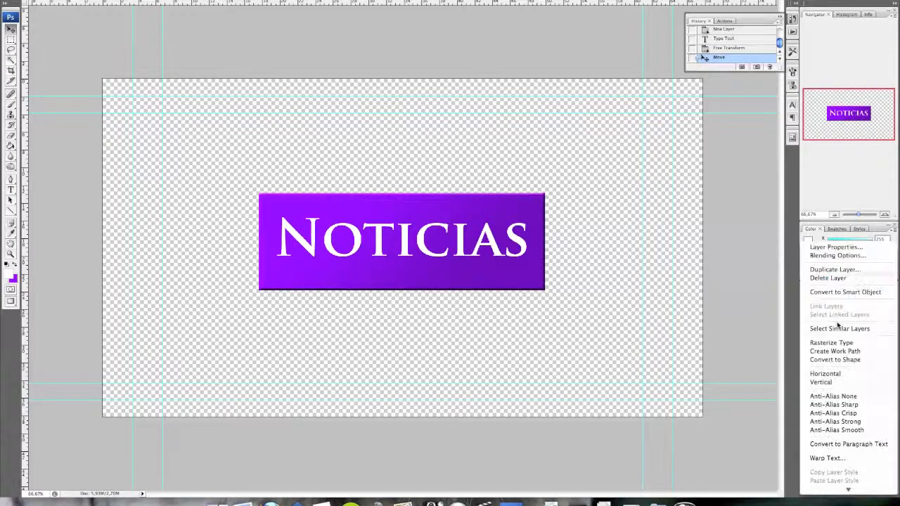
pyautogui.click(645, 256)
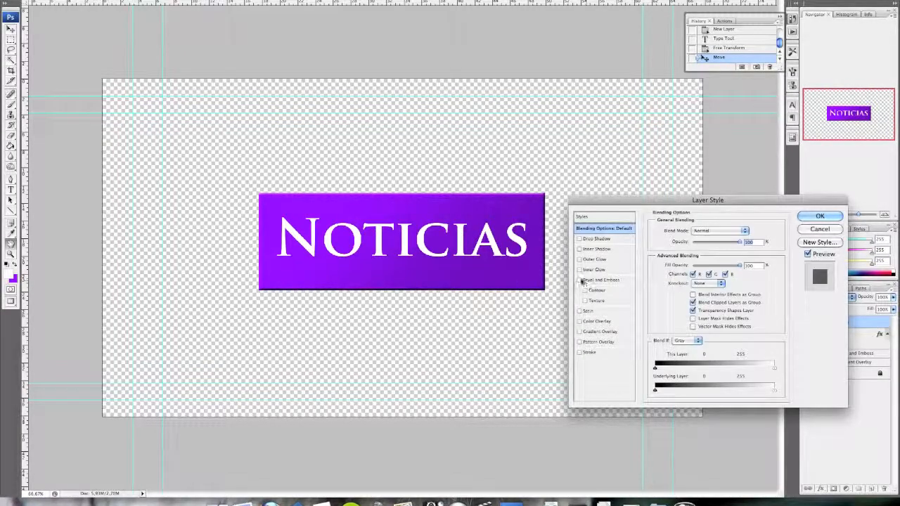
pyautogui.click(580, 280)
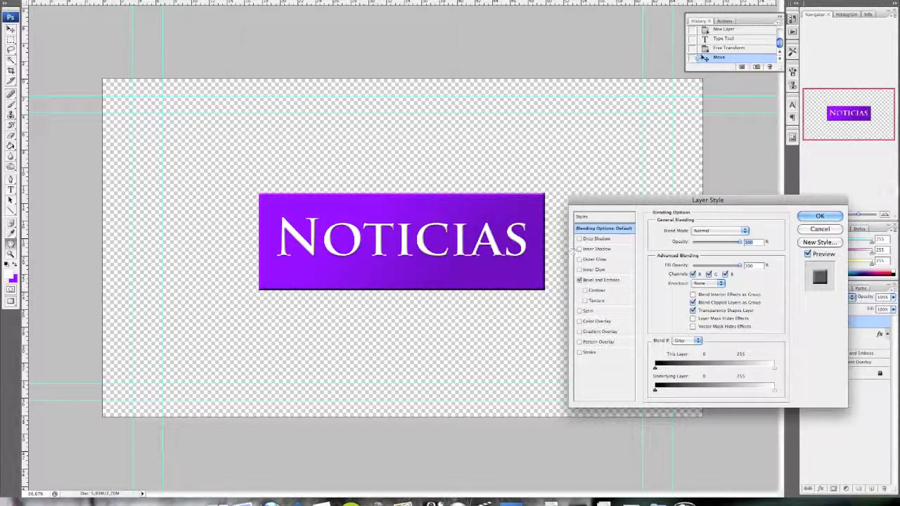
pyautogui.click(820, 217)
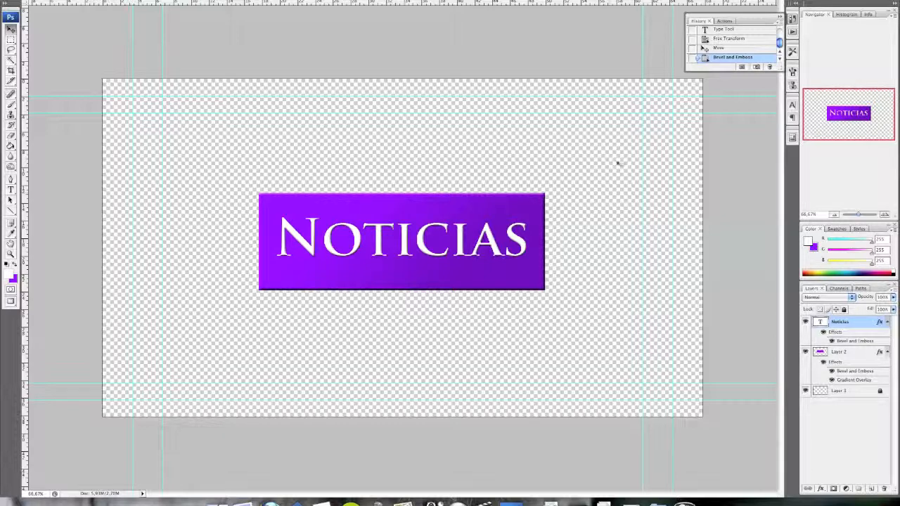
# Save the document as Untitled-1.psd in the Final Cut Pro Documents folder, in Photoshop format with layers and maximum compatibility
pyautogui.press('super+s')
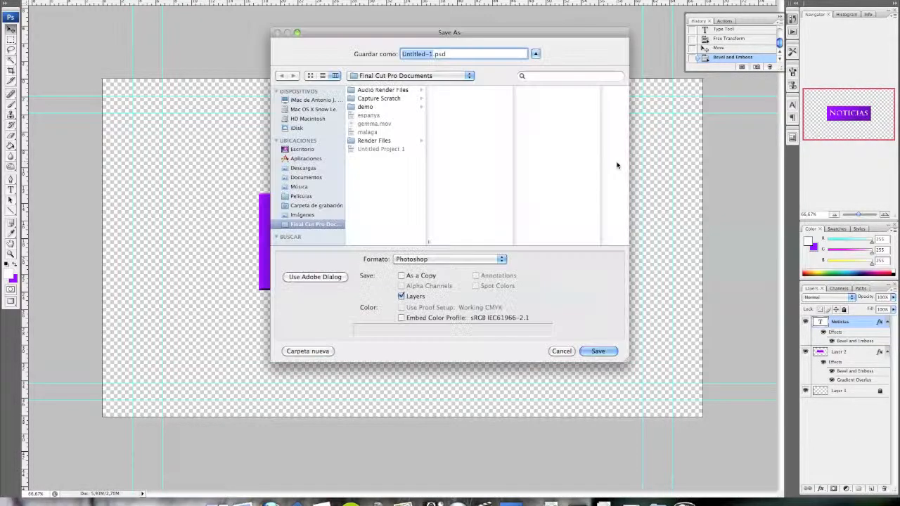
pyautogui.click(597, 352)
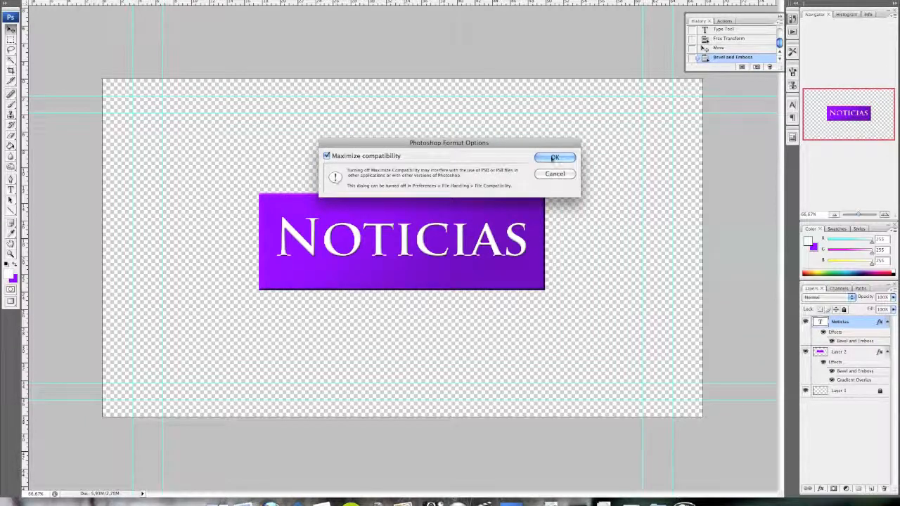
pyautogui.click(552, 159)
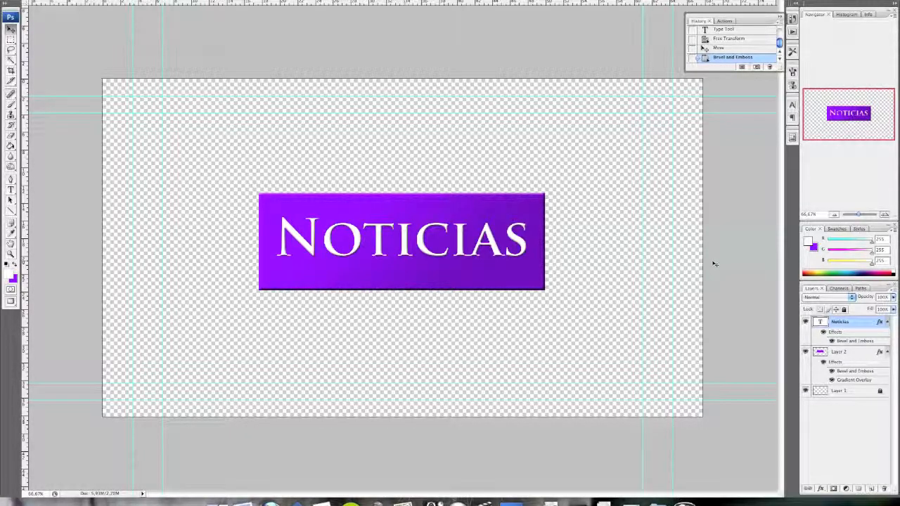
# Duplicate the "Noticias" text layer and merge the copy with the original into one layer
pyautogui.rightClick(847, 321)
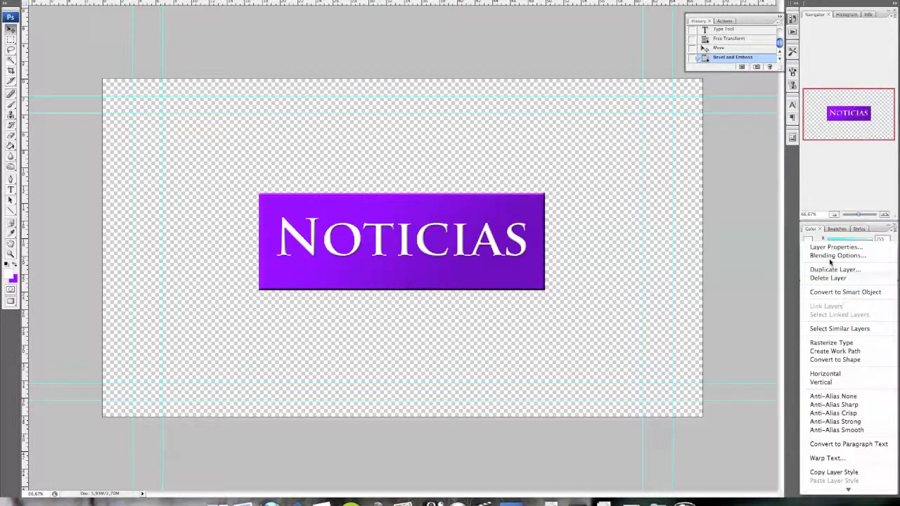
pyautogui.click(793, 297)
pyautogui.press('Return')
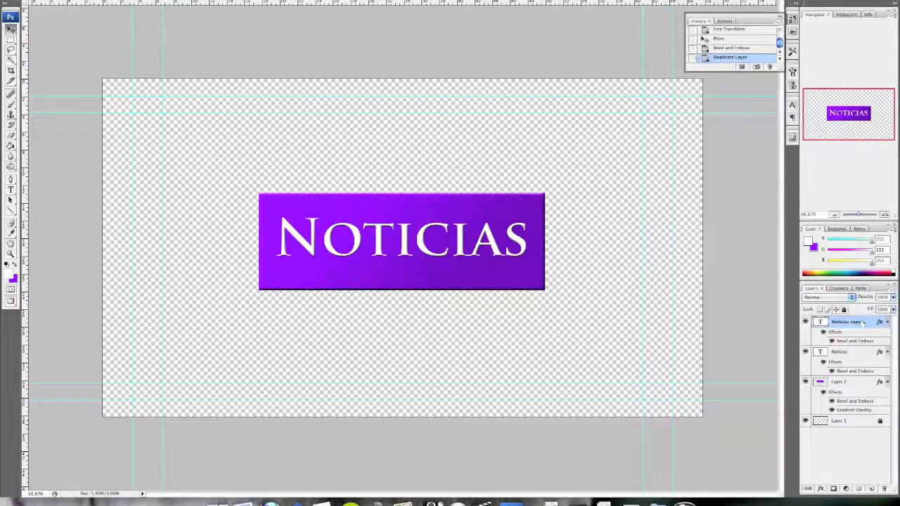
pyautogui.keyDown('shift'); pyautogui.click(847, 354); pyautogui.keyUp('shift')
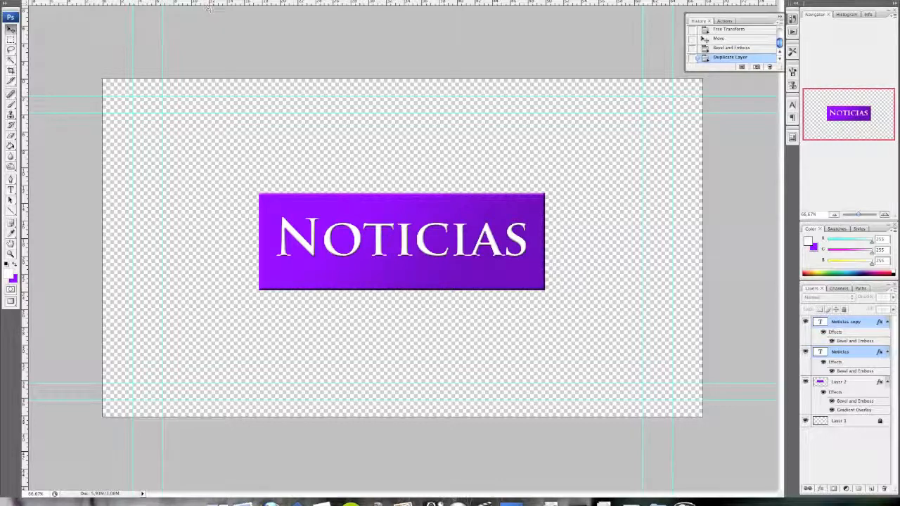
pyautogui.click(146, 1)
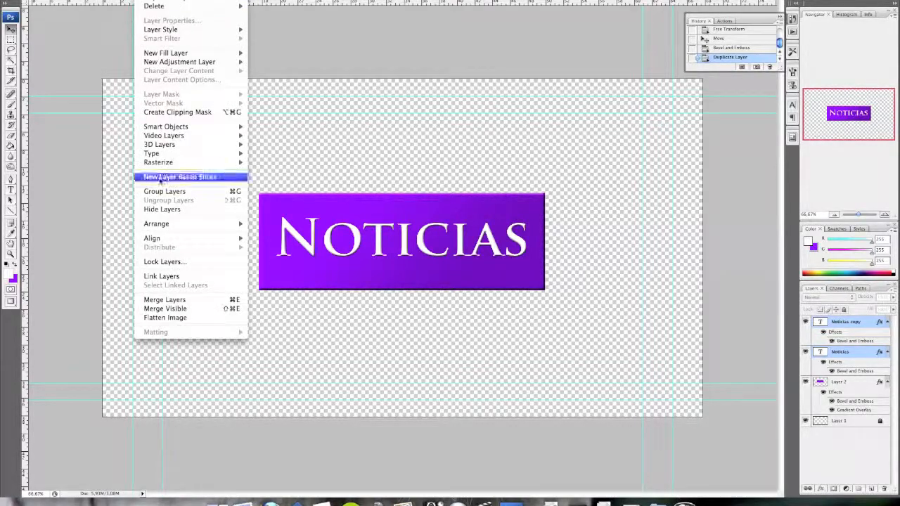
pyautogui.click(188, 300)
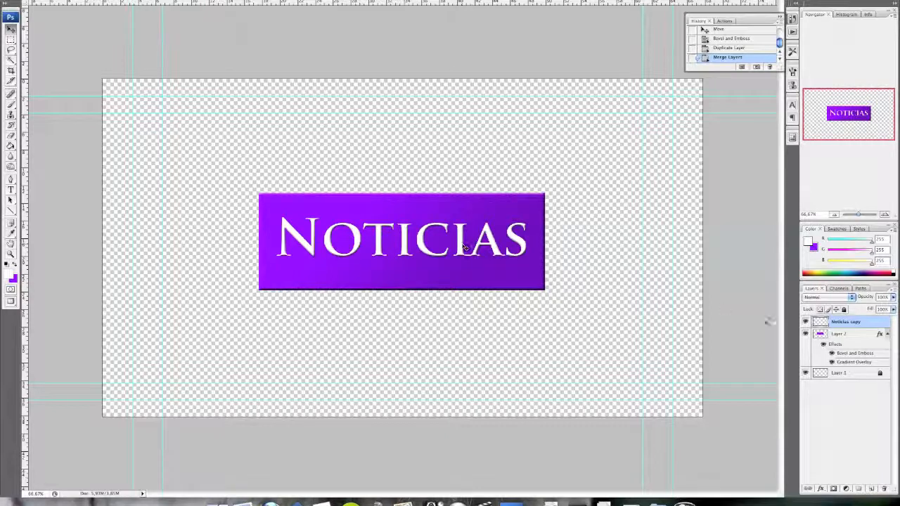
# Duplicate the purple rectangle's layer, Layer 2, and merge the copy with the original into one layer
pyautogui.click(850, 336)
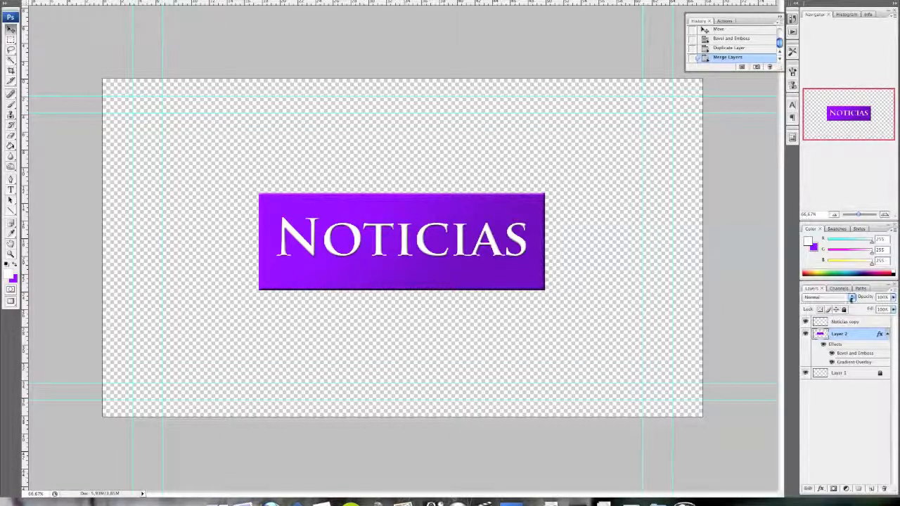
pyautogui.rightClick(847, 331)
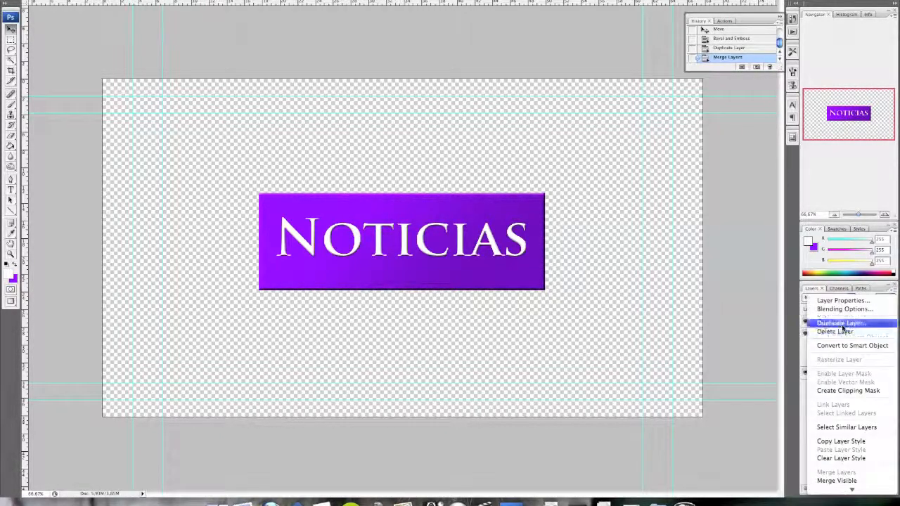
pyautogui.click(845, 324)
pyautogui.press('Return')
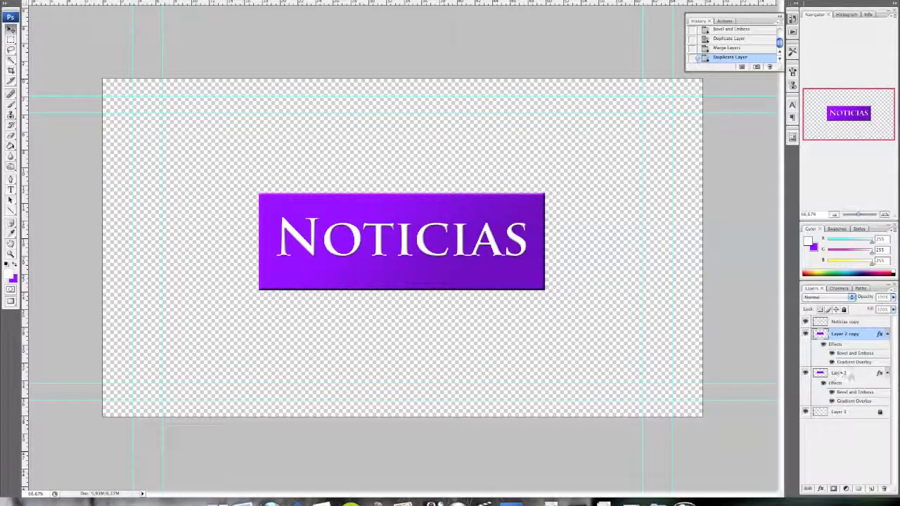
pyautogui.keyDown('shift'); pyautogui.click(849, 375); pyautogui.keyUp('shift')
pyautogui.click(146, 1)
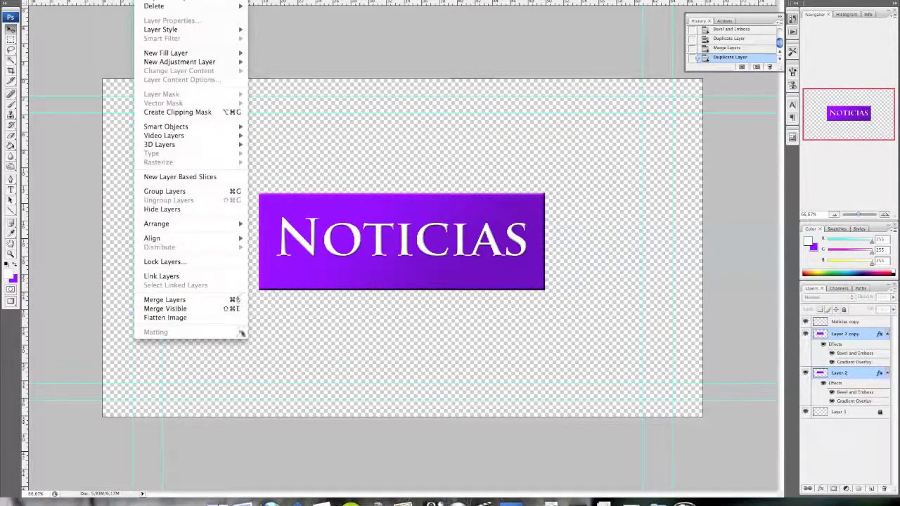
pyautogui.click(234, 299)
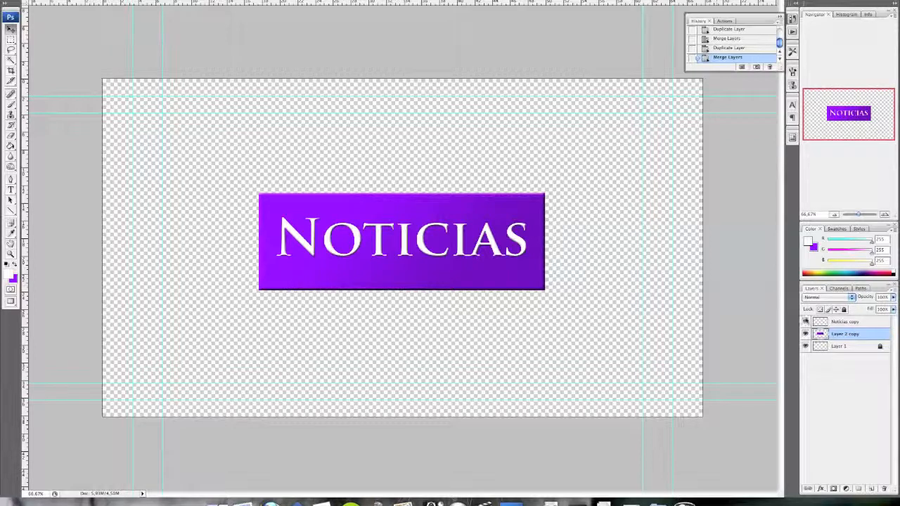
pyautogui.click(848, 323)
pyautogui.click(857, 345)
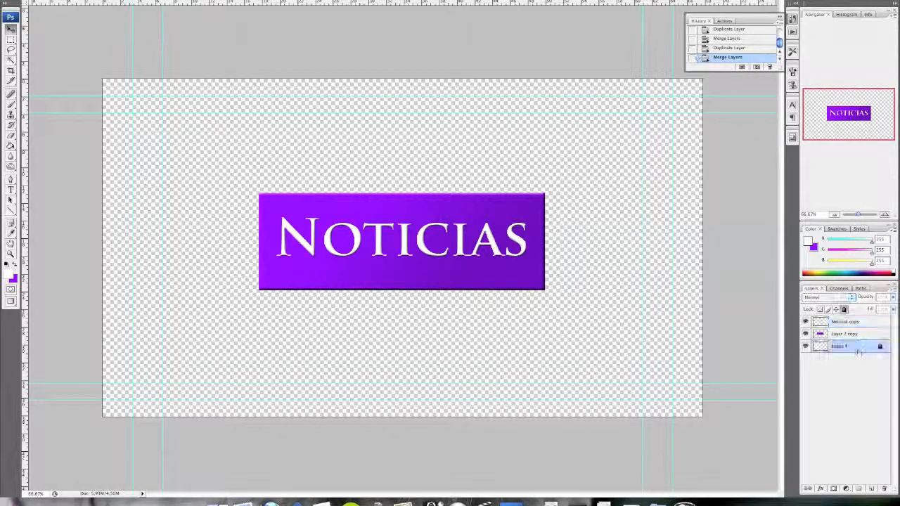
pyautogui.click(864, 334)
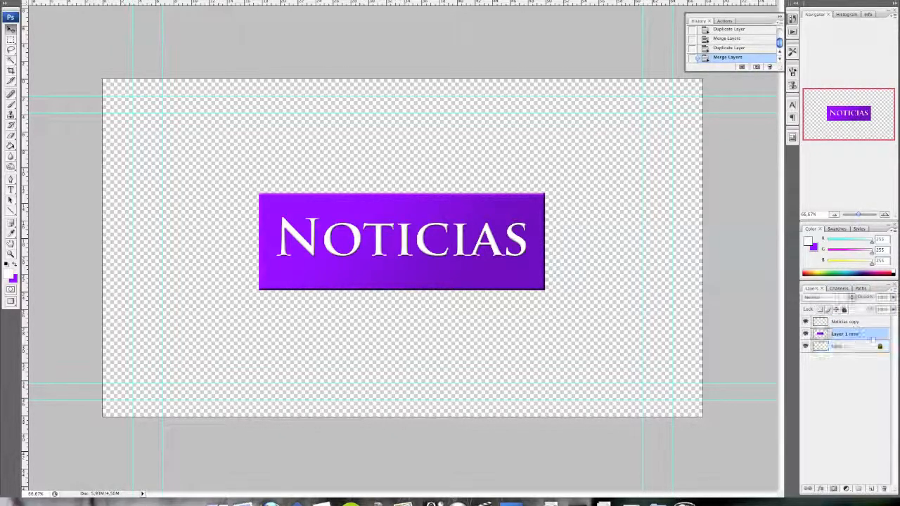
pyautogui.click(850, 322)
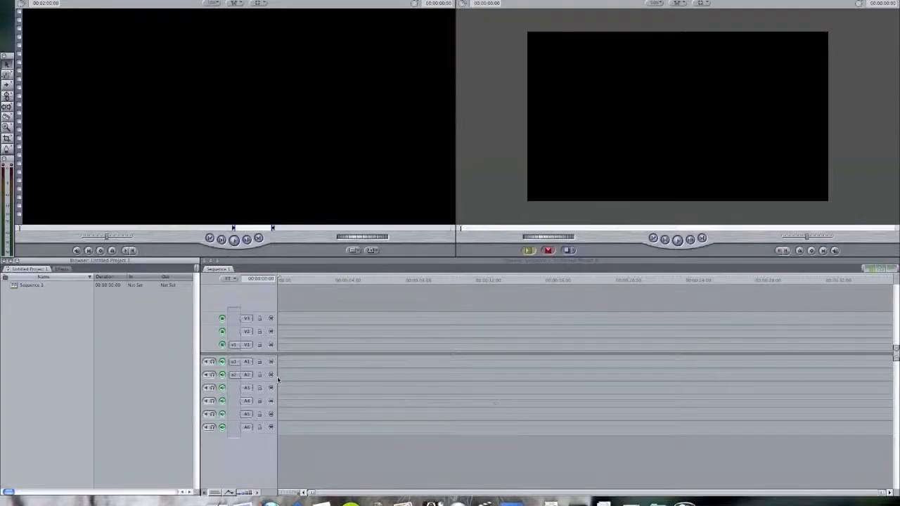
# In Final Cut Pro, import Untitled-1.psd from the Final Cut Pro Documents folder into the project and open it as a sequence
pyautogui.click(213, 485)
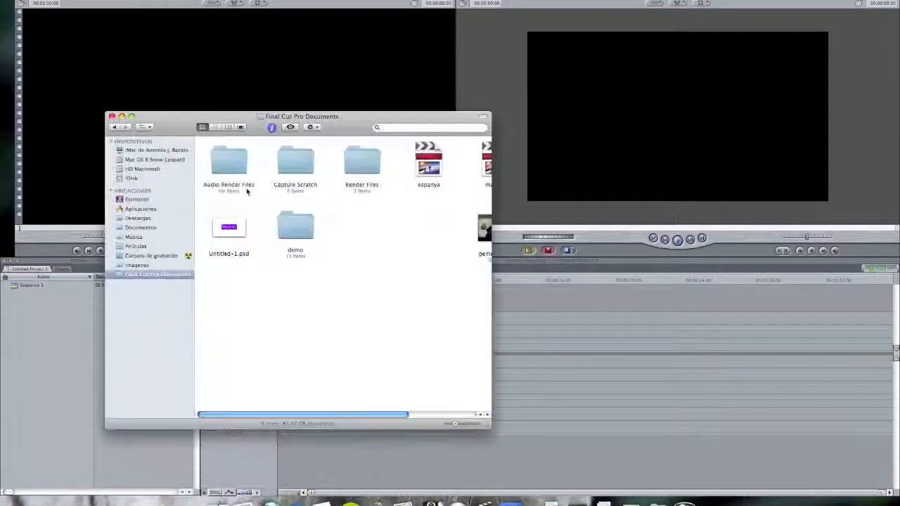
pyautogui.moveTo(233, 229); pyautogui.dragTo(60, 340)
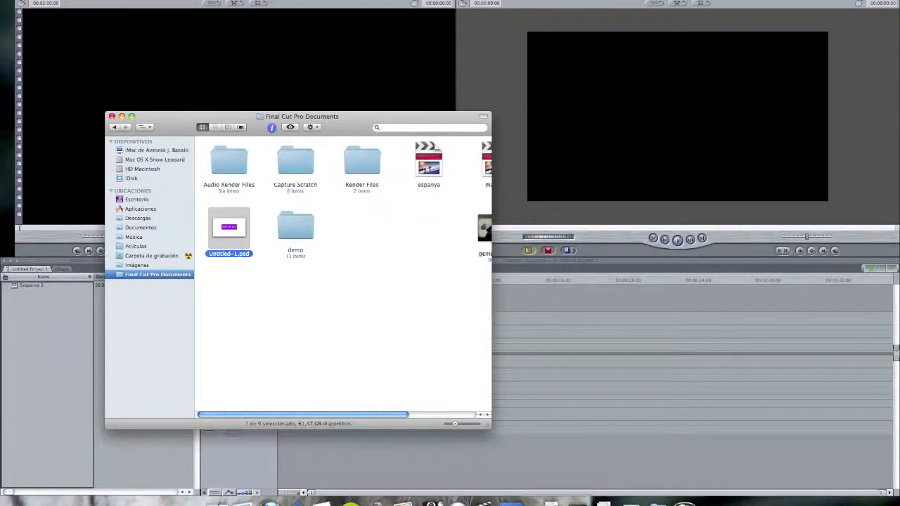
pyautogui.click(60, 340)
pyautogui.click(59, 340)
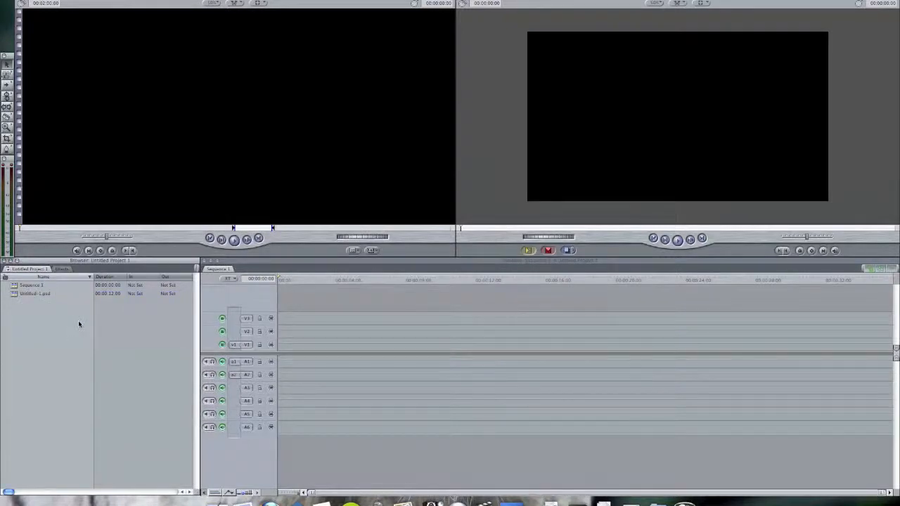
pyautogui.doubleClick(20, 295)
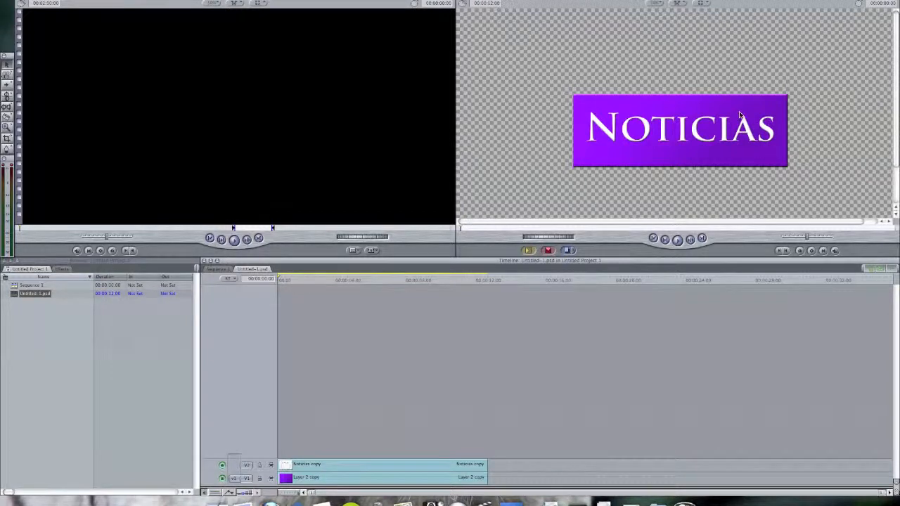
# Inspect the title graphic in the canvas at 100% magnification, then reduce the magnification to view the whole frame
pyautogui.click(652, 4)
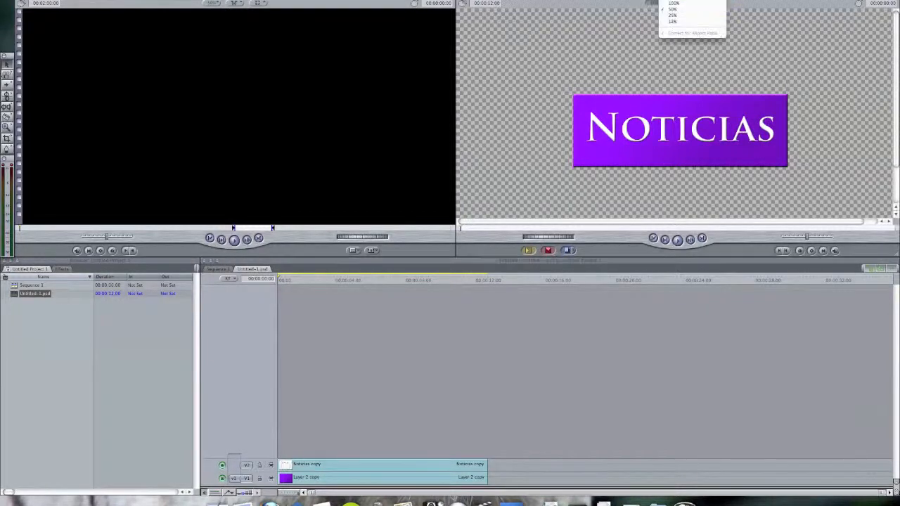
pyautogui.click(672, 3)
pyautogui.moveTo(897, 77); pyautogui.dragTo(897, 94)
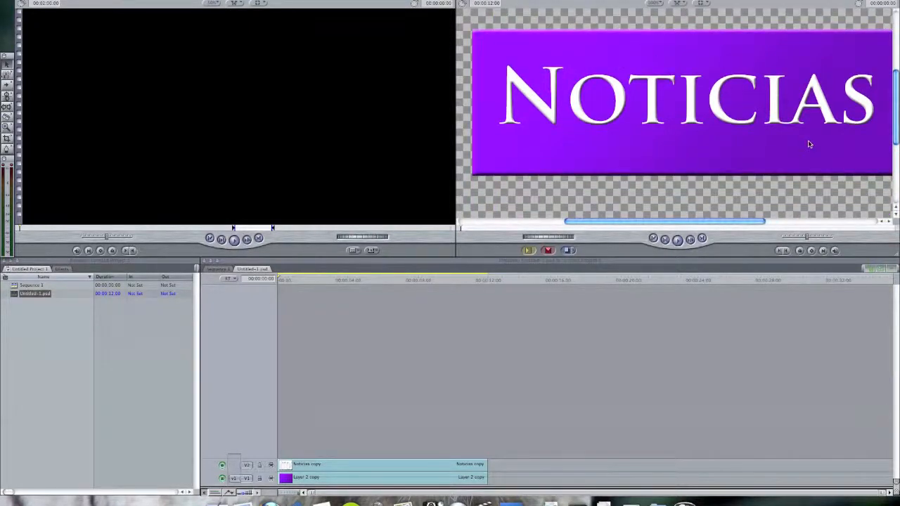
pyautogui.click(408, 383)
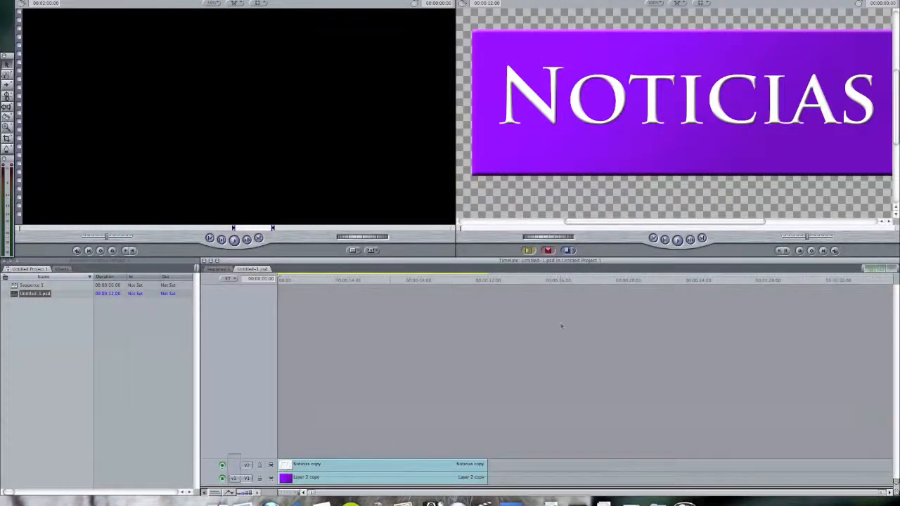
pyautogui.click(653, 3)
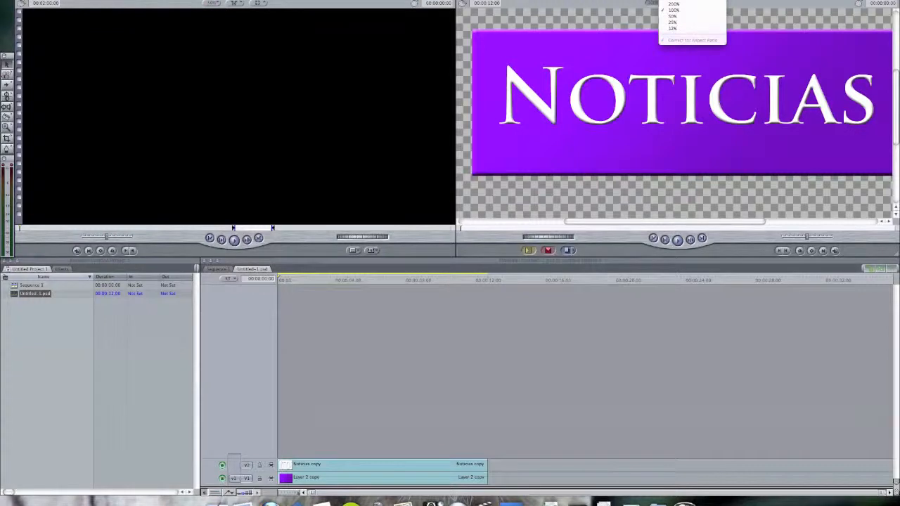
pyautogui.click(672, 15)
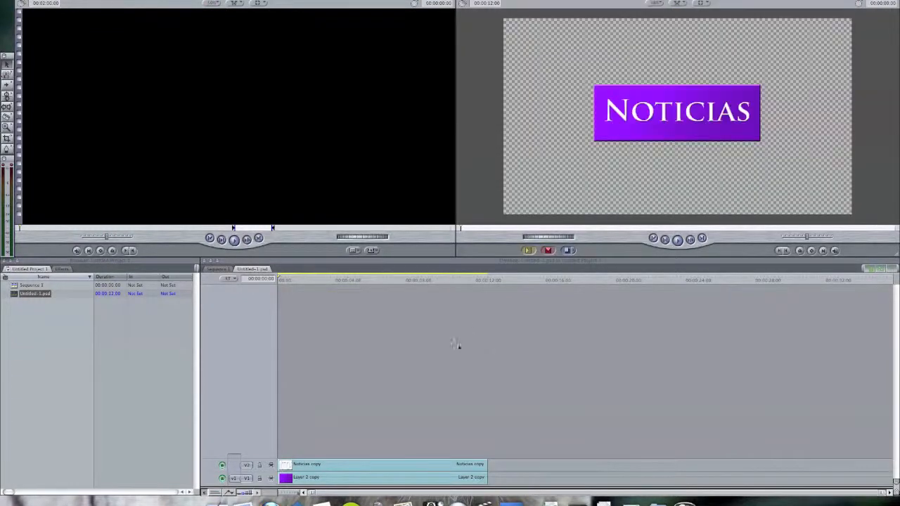
# Open the "Noticias copy" clip's motion settings and enlarge its scale to 167
pyautogui.doubleClick(352, 468)
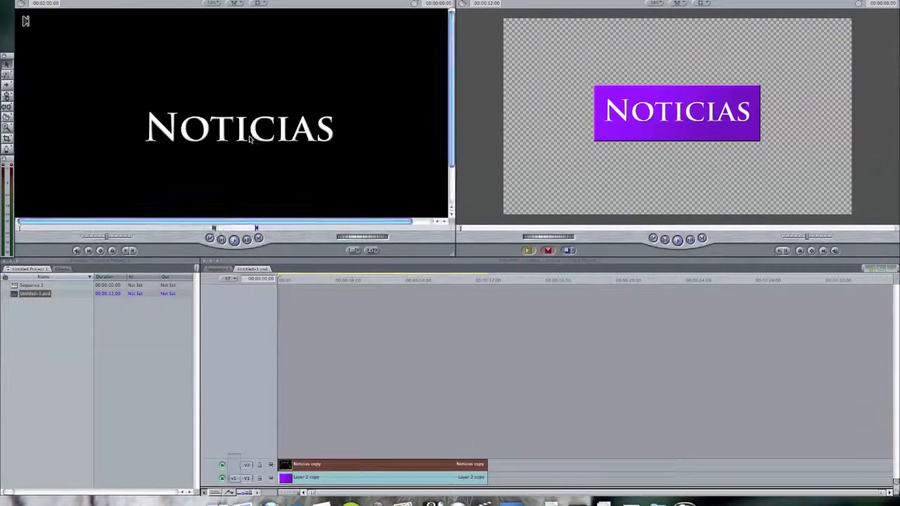
pyautogui.click(81, 0)
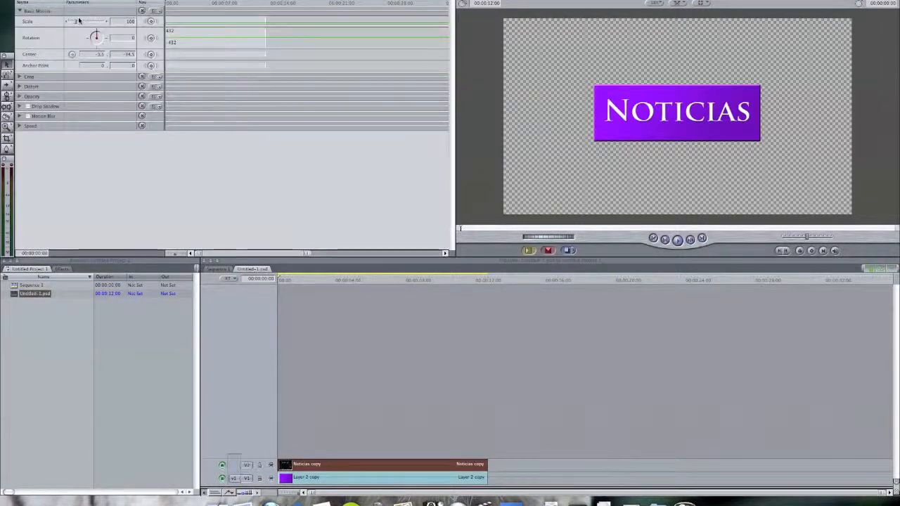
pyautogui.moveTo(75, 23); pyautogui.dragTo(80, 25)
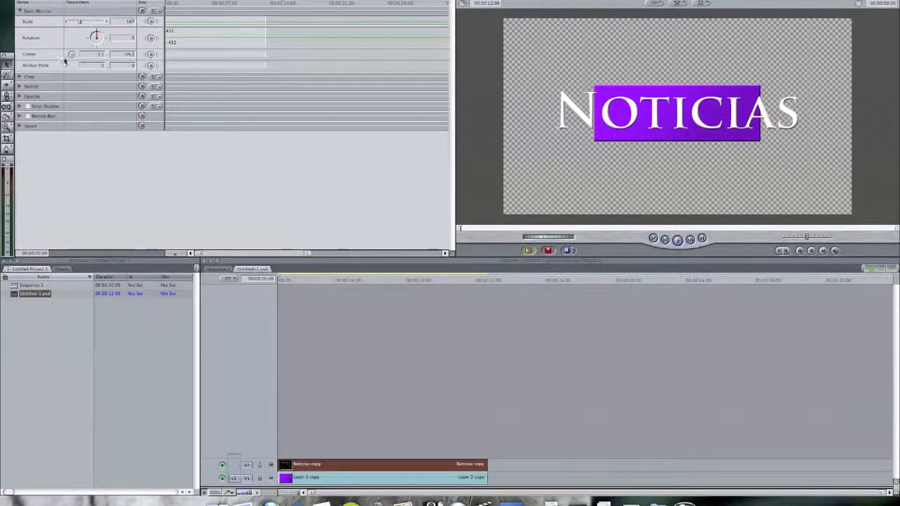
# Reset the "Noticias copy" clip's basic motion, including after trying the text below the purple rectangle, and enable the clip's drop shadow
pyautogui.click(143, 12)
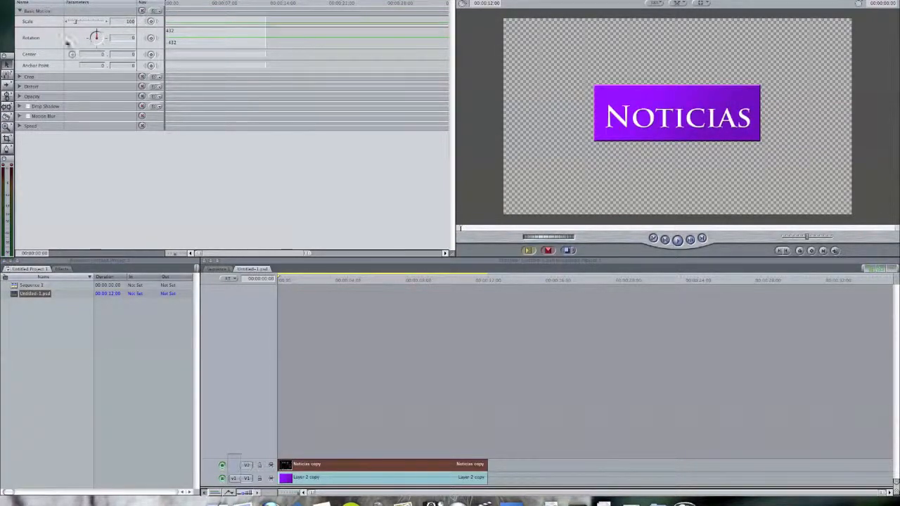
pyautogui.click(615, 175)
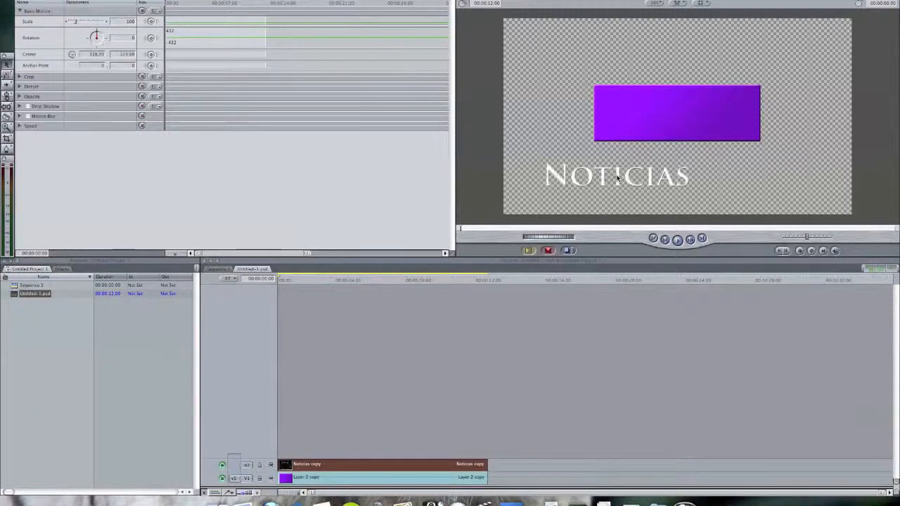
pyautogui.click(142, 11)
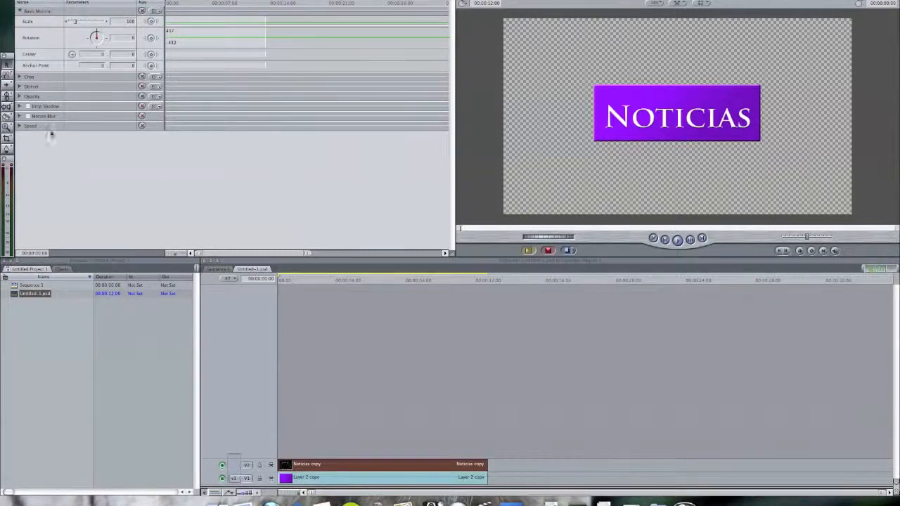
pyautogui.click(27, 106)
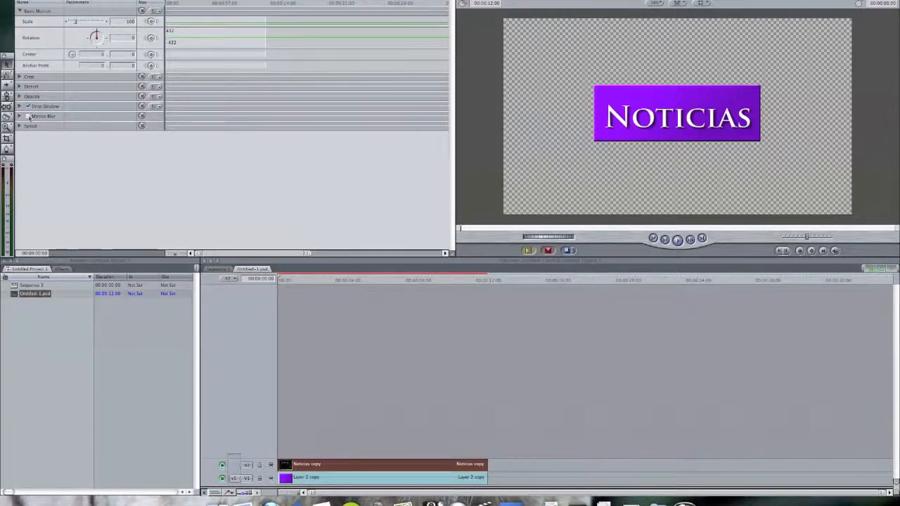
# Try shortening the "Noticias copy" clip in the timeline, and extend it back to the end of the "Layer 2 copy" clip
pyautogui.moveTo(485, 465); pyautogui.dragTo(390, 465)
pyautogui.moveTo(342, 281)
pyautogui.mouseDown()
pyautogui.moveTo(406, 282)
pyautogui.moveTo(345, 289)
pyautogui.mouseUp()
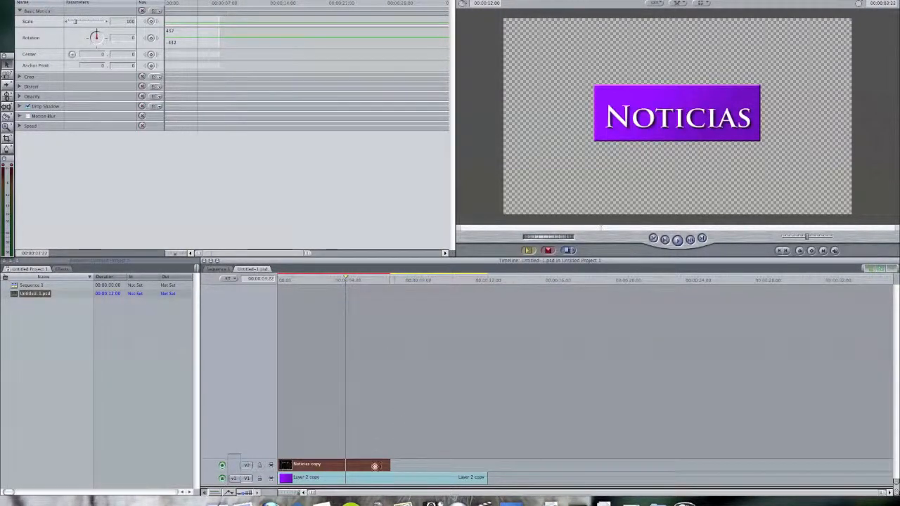
pyautogui.moveTo(389, 466); pyautogui.dragTo(492, 470)
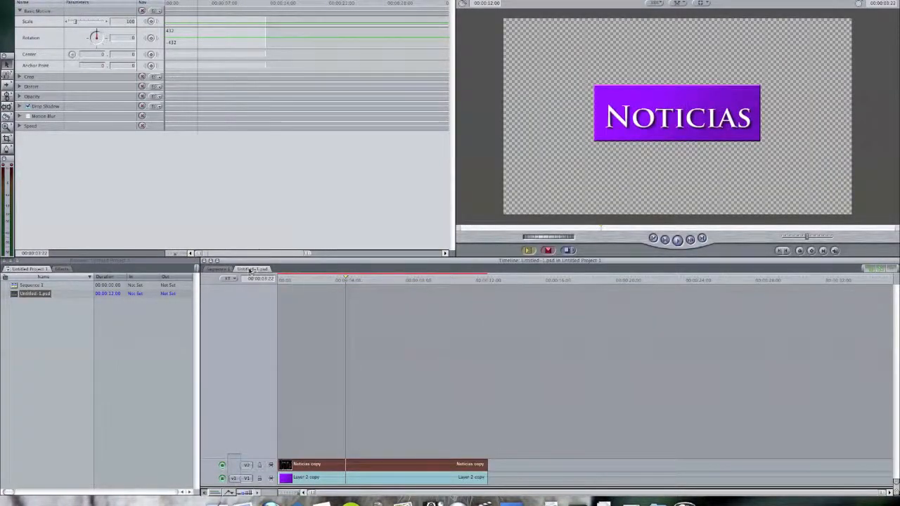
# Switch the timeline to Sequence 1 and load the Untitled-1.psd sequence into the viewer as source video
pyautogui.click(218, 269)
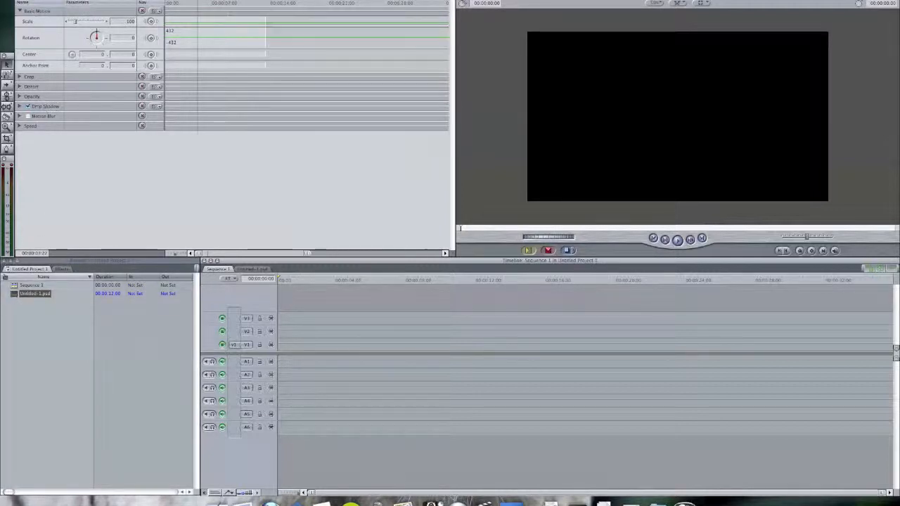
pyautogui.click(29, 1)
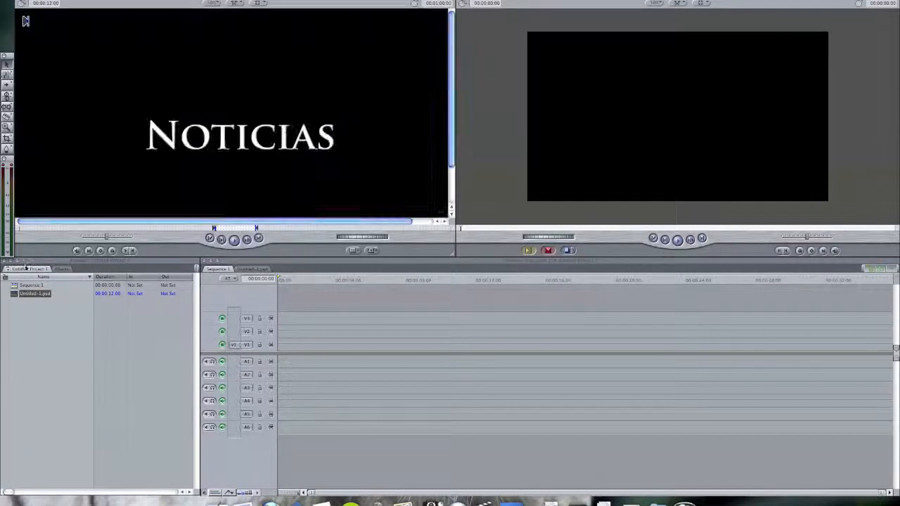
pyautogui.moveTo(24, 293); pyautogui.dragTo(196, 142)
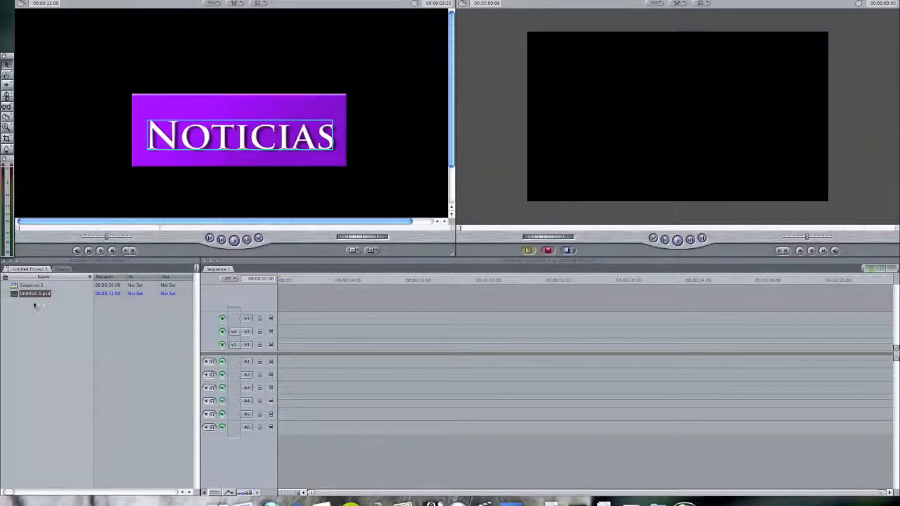
pyautogui.moveTo(14, 296); pyautogui.dragTo(33, 326)
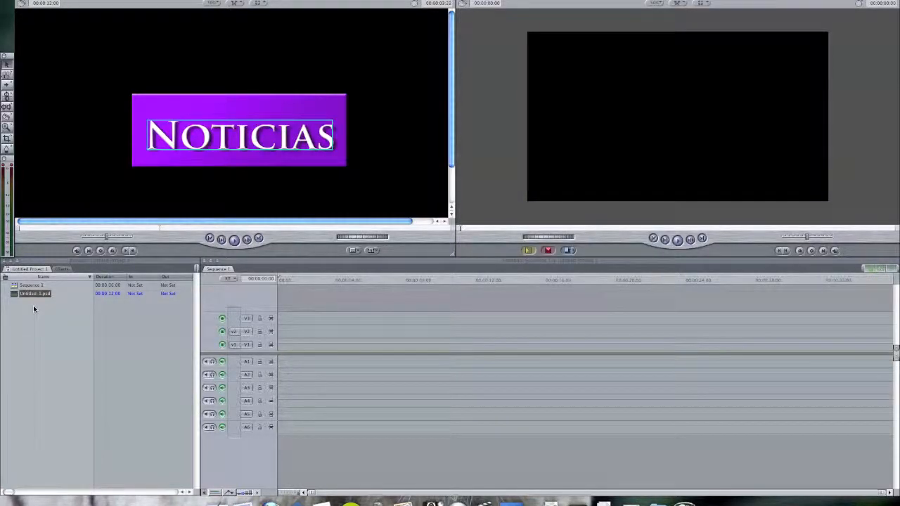